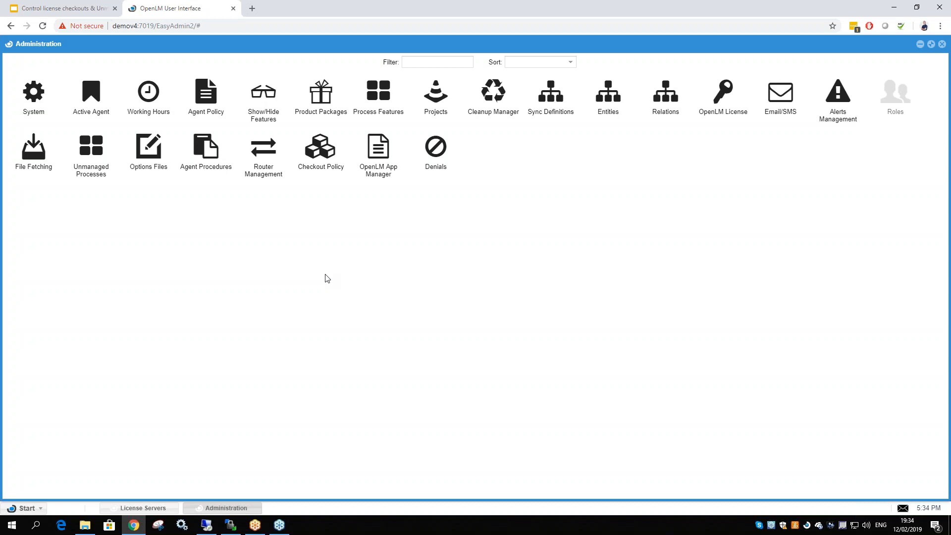
- Open the Unmanaged Processes administration and display the Microsoft vendor's notepad++ process entry
left_click(100, 177)
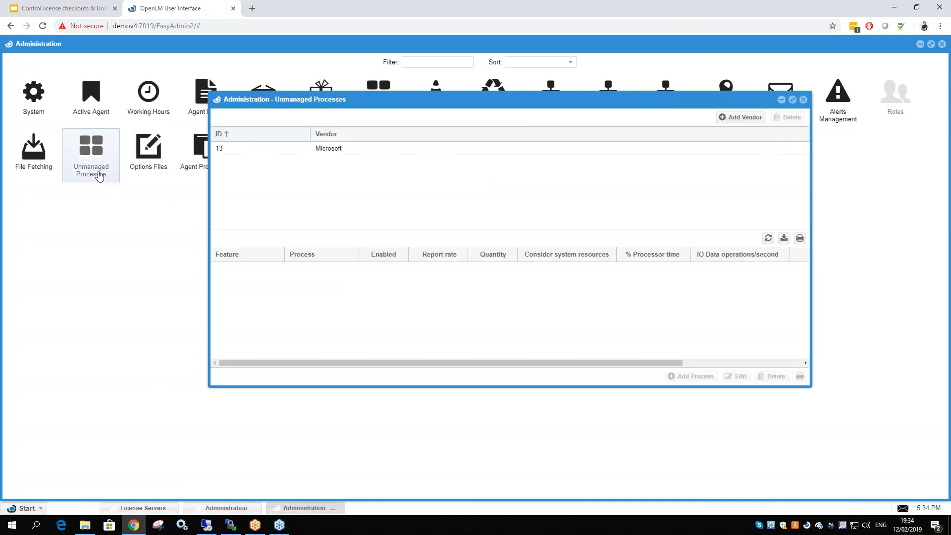
left_click(326, 153)
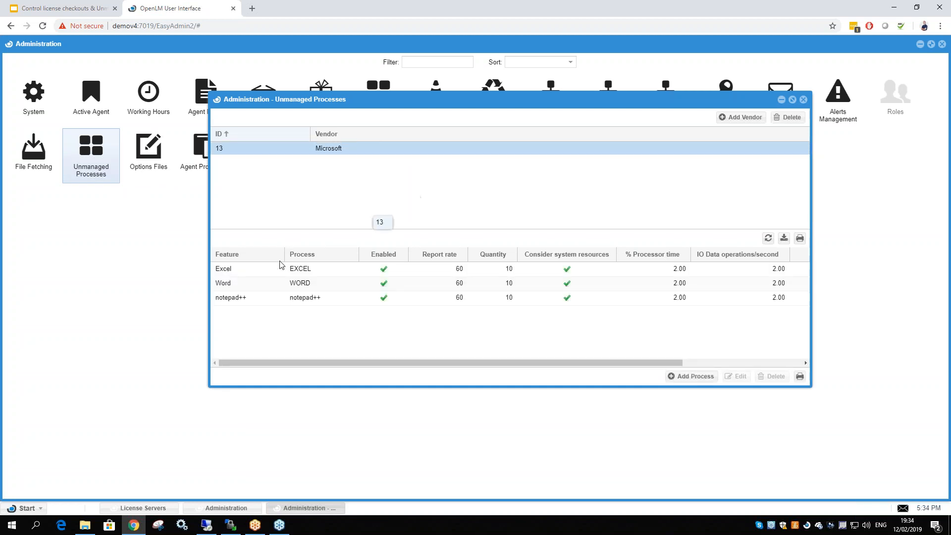
left_click(312, 299)
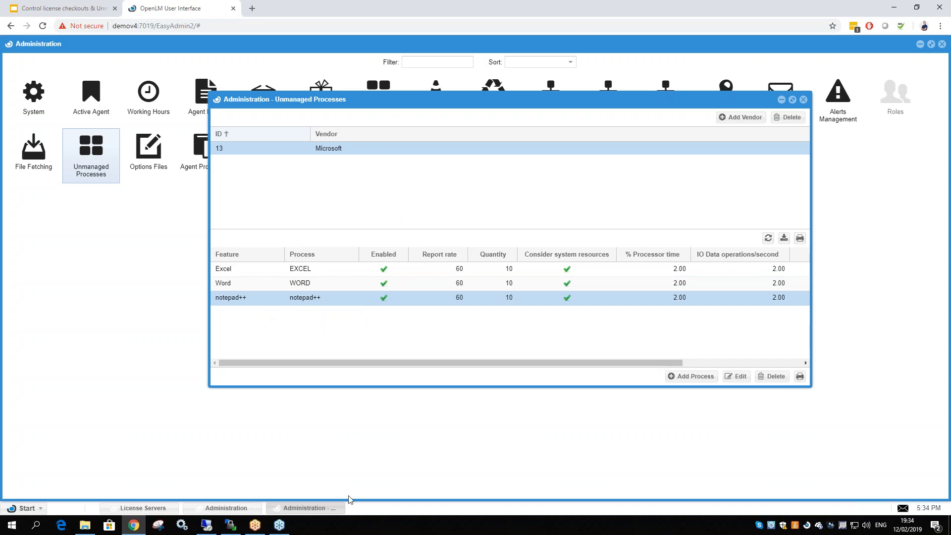
- Check the running processes in Windows Task Manager and close it again
right_click(353, 523)
left_click(367, 482)
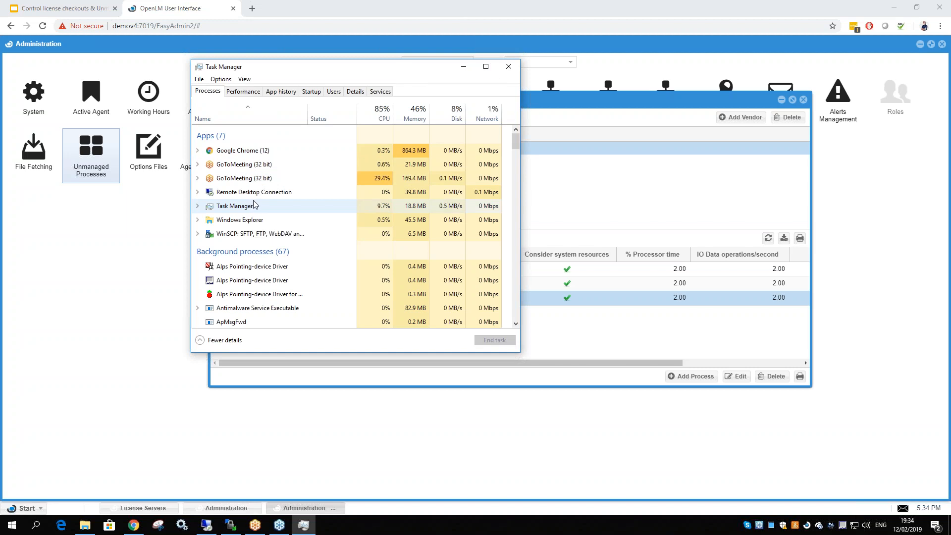
left_click(508, 65)
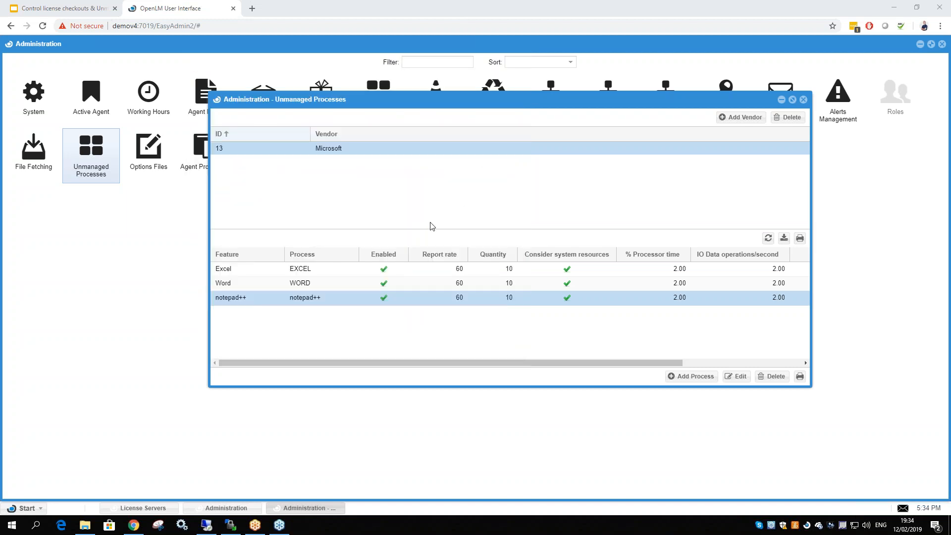
- Open the notepad++ process for editing and review its release method, procedure name, automatic release and idle tracking settings
left_click(284, 307)
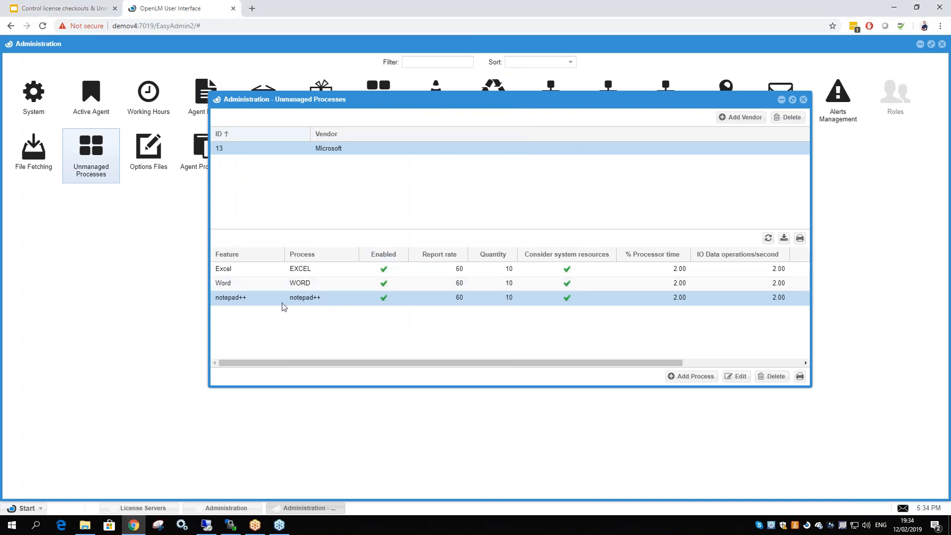
double_click(281, 303)
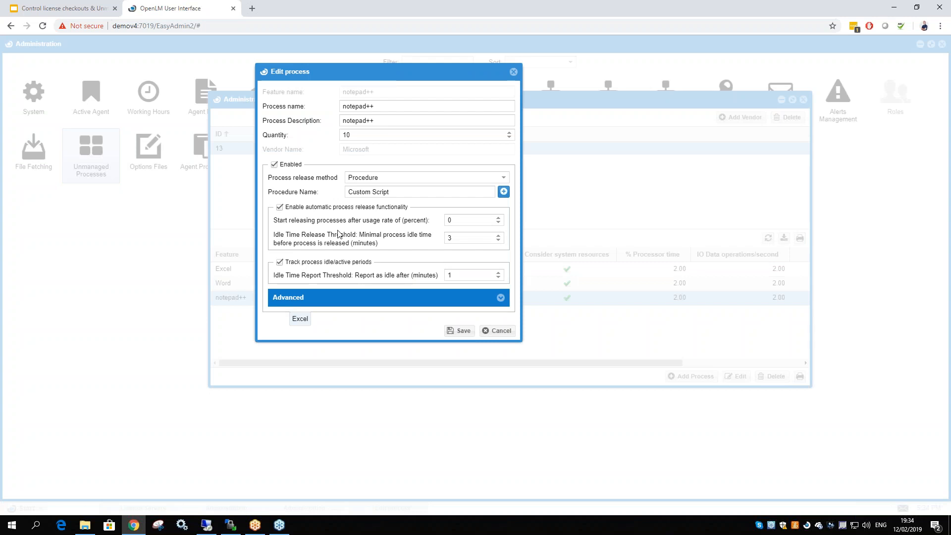
left_click(381, 178)
left_click(351, 180)
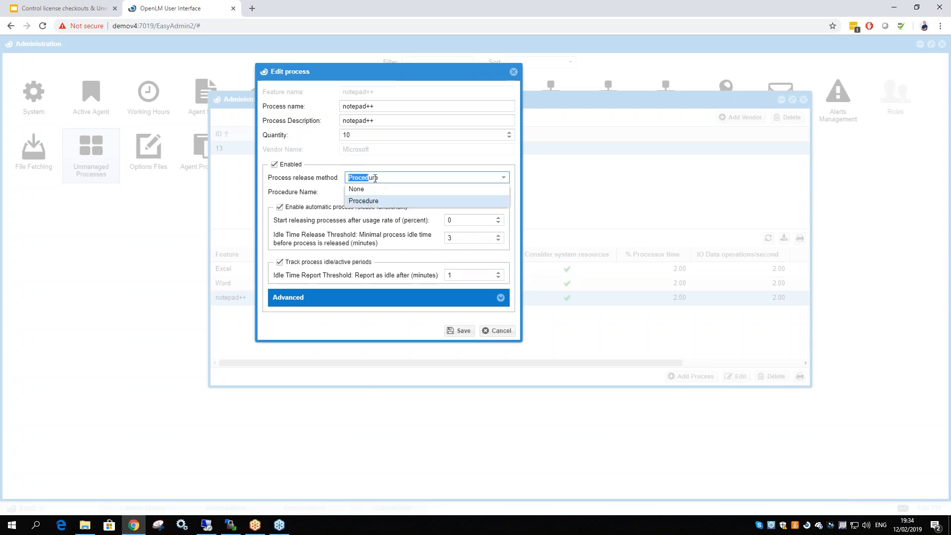
left_click_drag(397, 190, 347, 191)
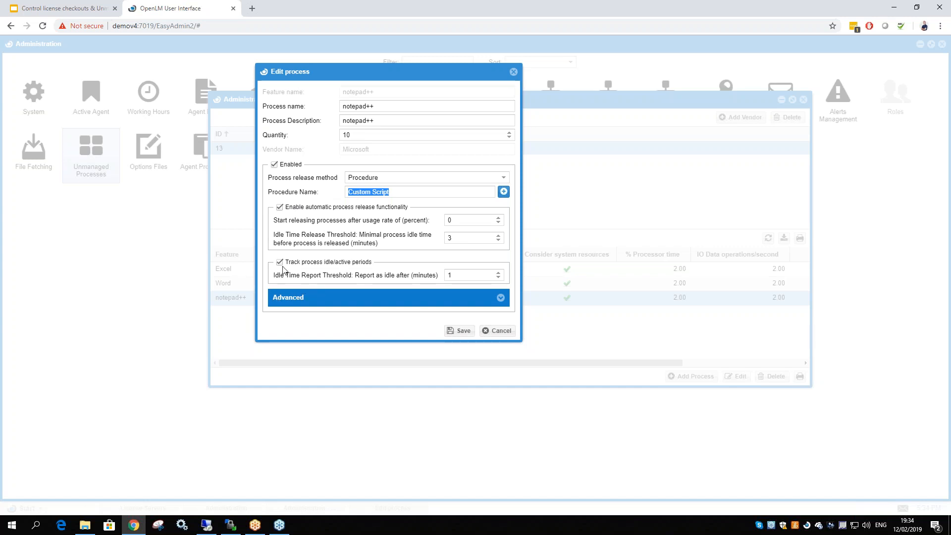
left_click(342, 273)
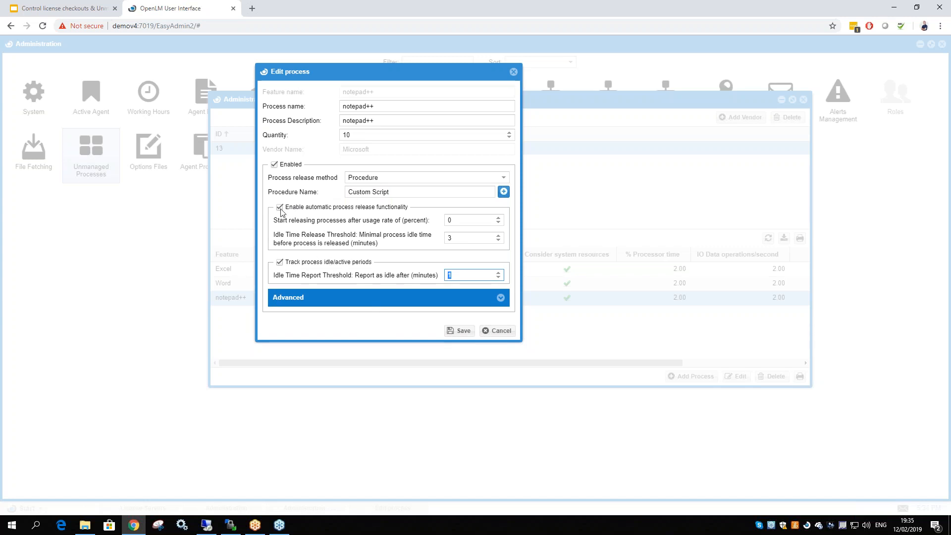
left_click_drag(292, 207, 397, 207)
left_click(397, 208)
left_click_drag(397, 193, 346, 194)
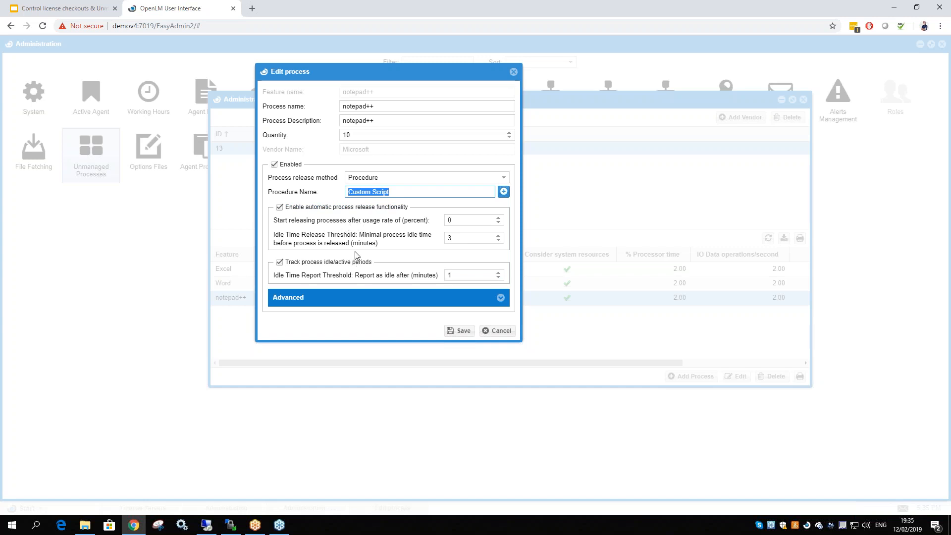
- Try a 95 percent usage rate and a 60-minute idle release threshold for notepad++, discarding the changes
left_click(446, 221)
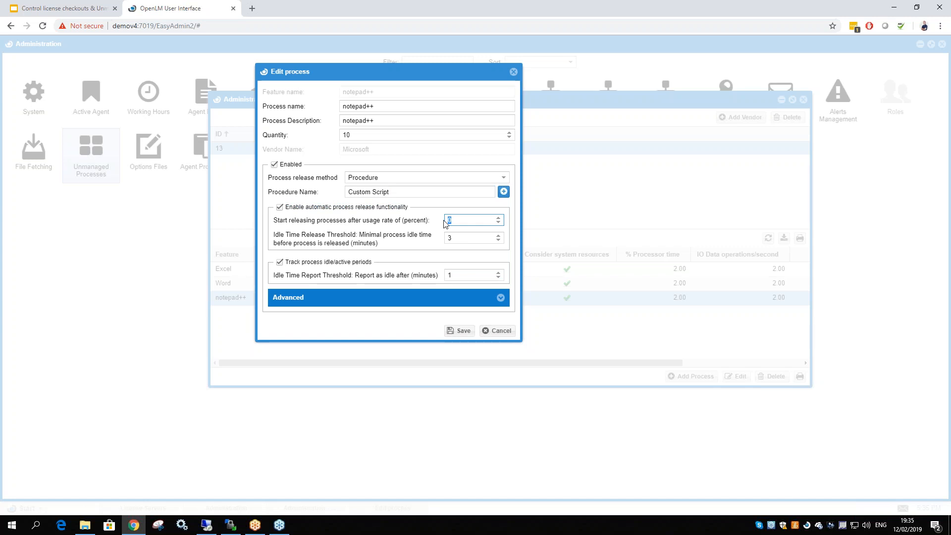
type("95")
double_click(453, 220)
left_click(459, 224)
left_click(463, 241)
double_click(448, 240)
type("60")
left_click(348, 177)
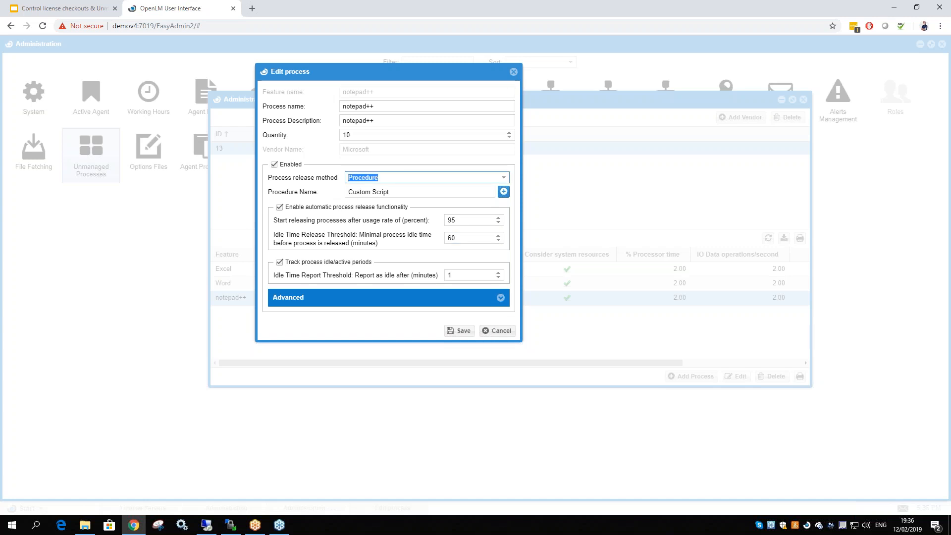
left_click(498, 330)
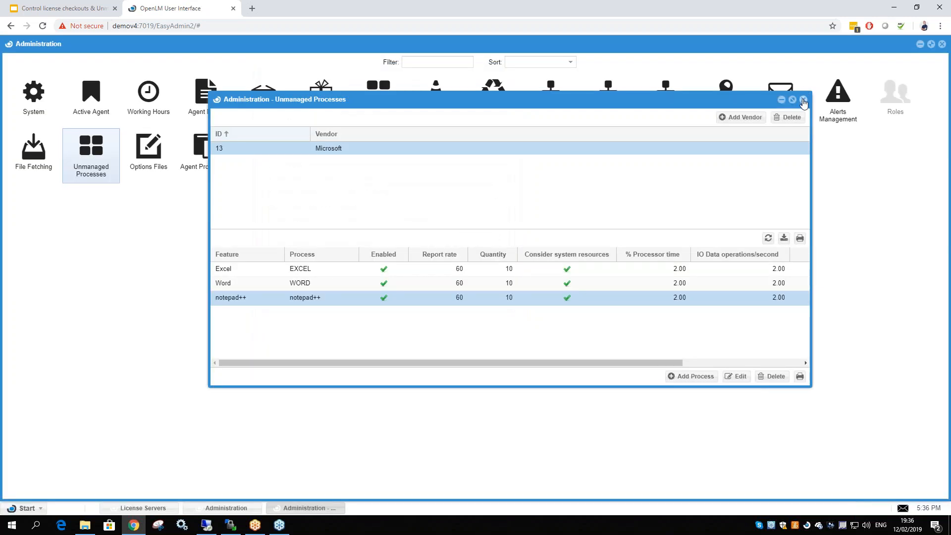
- Close Unmanaged Processes and inspect the script action of the Custom Script agent procedure without changing it
left_click(803, 101)
left_click(206, 149)
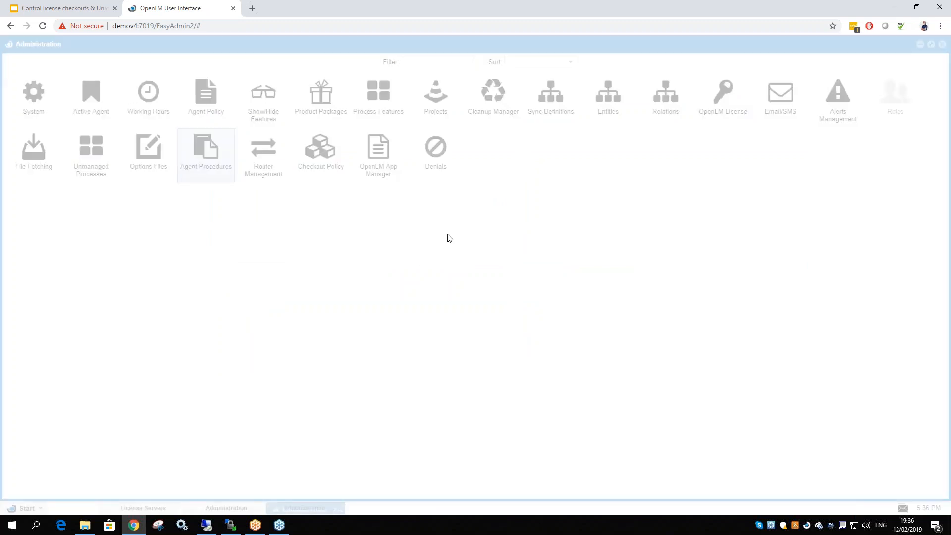
left_click(350, 285)
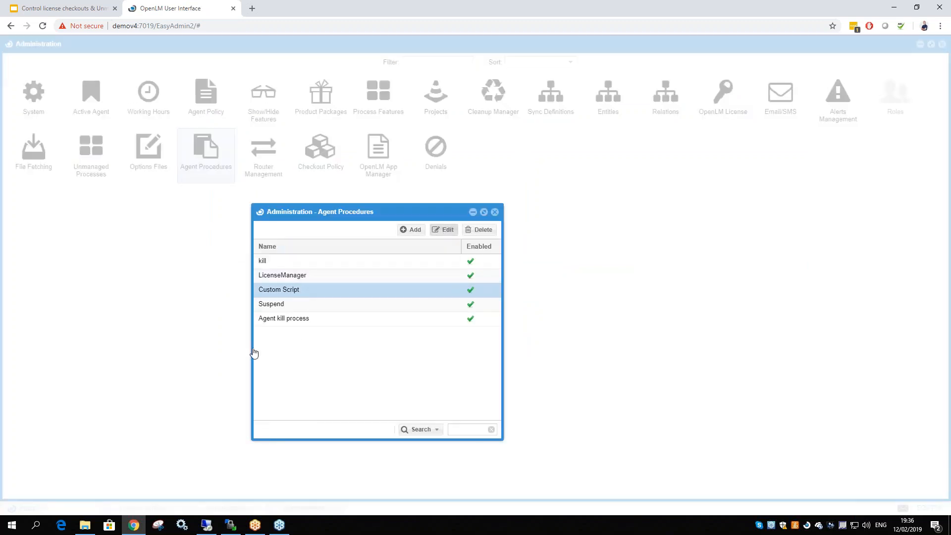
double_click(450, 287)
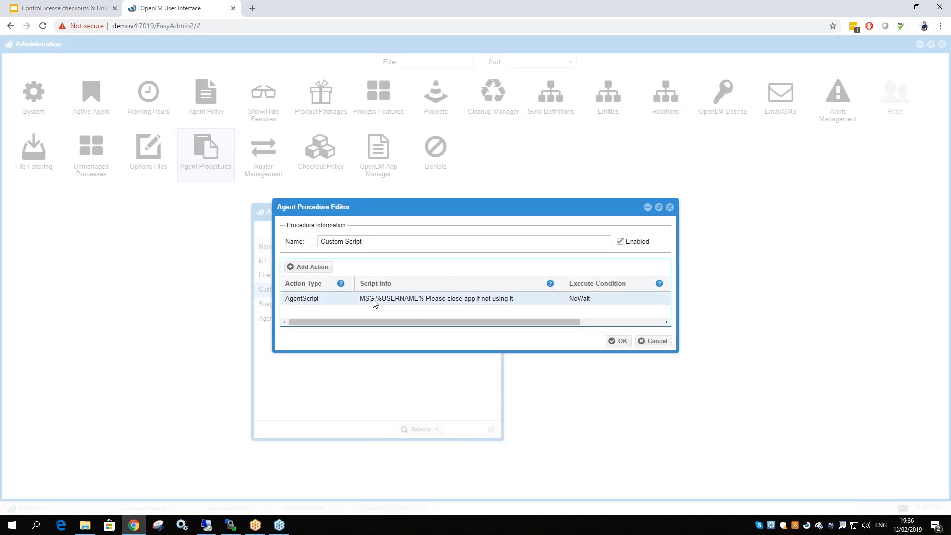
left_click(388, 300)
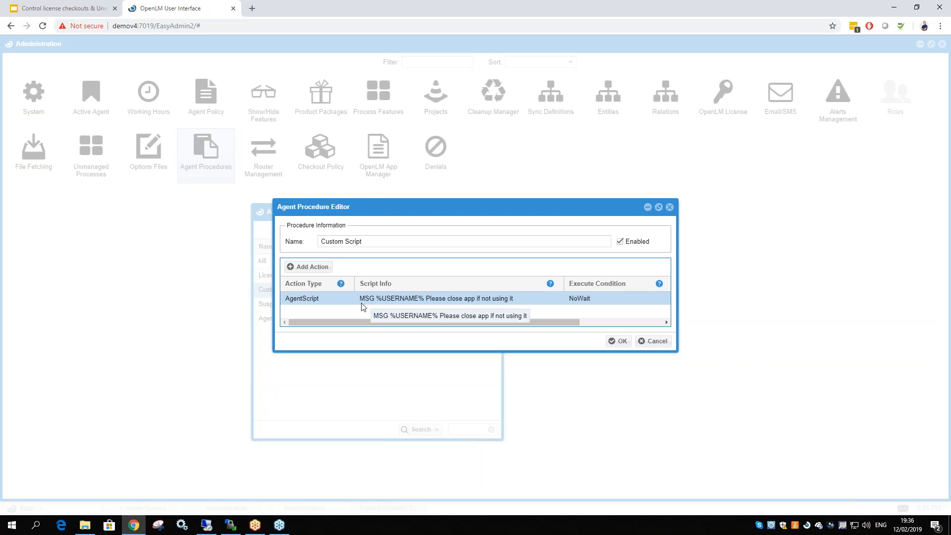
left_click(653, 340)
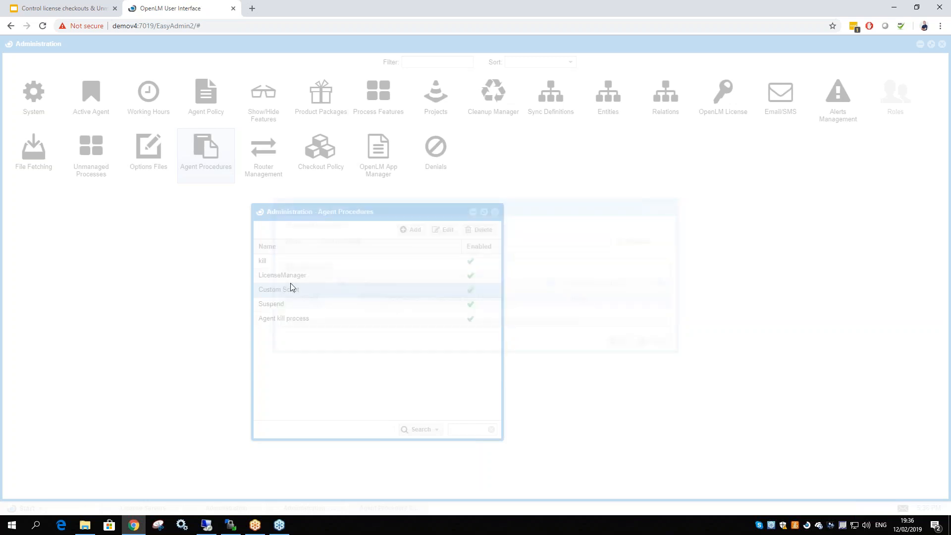
- Look over the kill, Suspend and LicenseManager agent procedures in the list, and close the Agent Procedures window
left_click(299, 262)
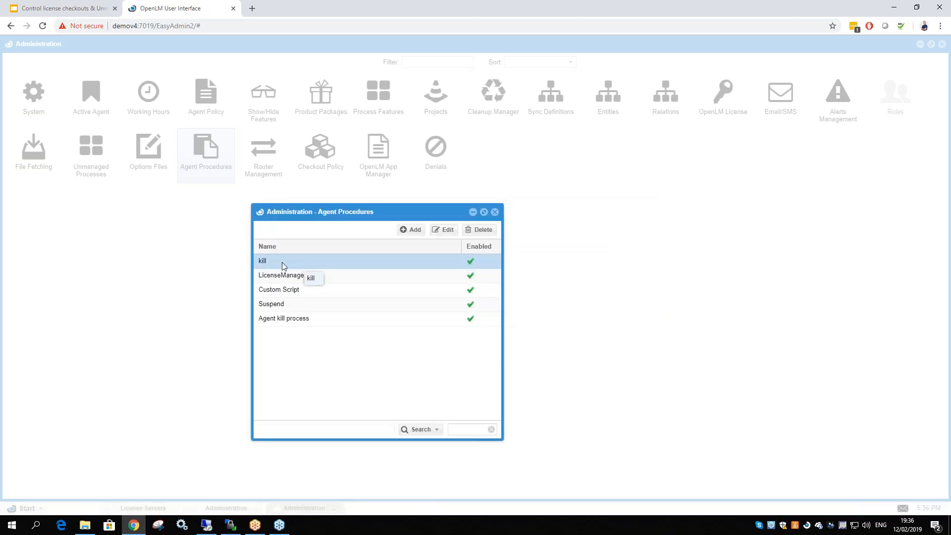
left_click(280, 304)
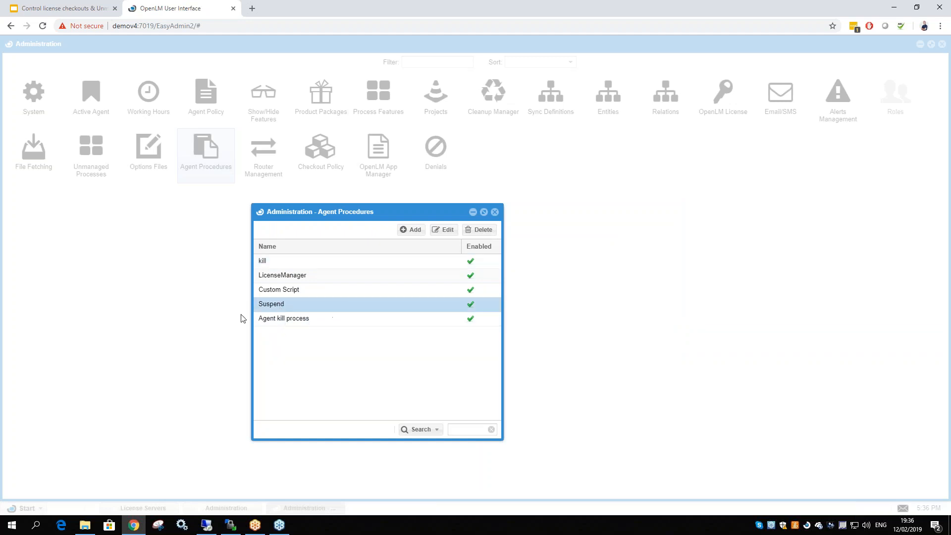
left_click(298, 278)
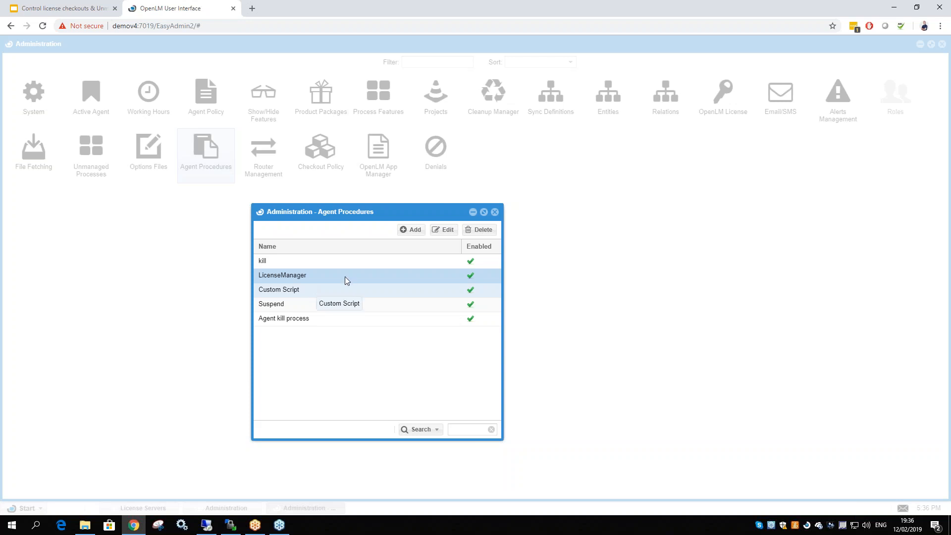
left_click(494, 212)
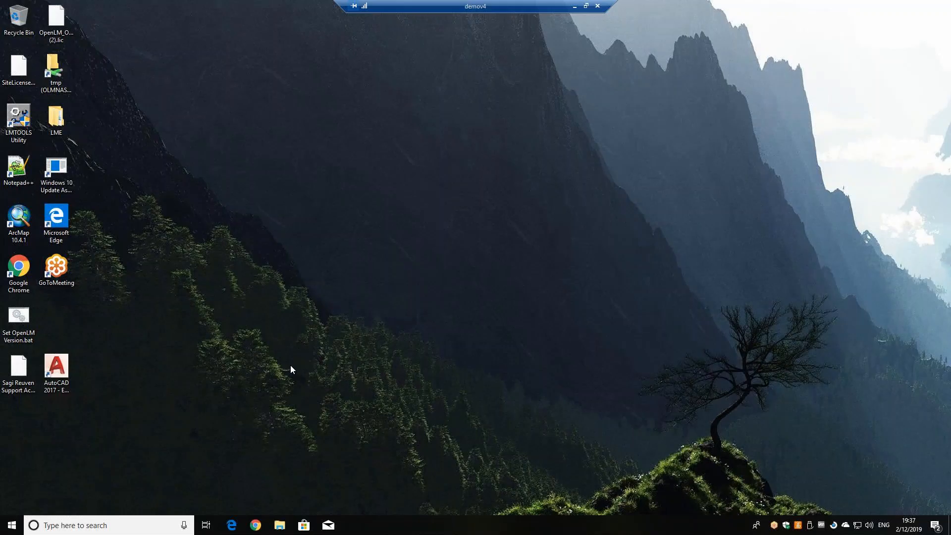
- Launch Notepad++ on the demov4 remote desktop, minimise it and return to the OpenLM administration page
left_click(34, 525)
type("notepad")
left_click(97, 250)
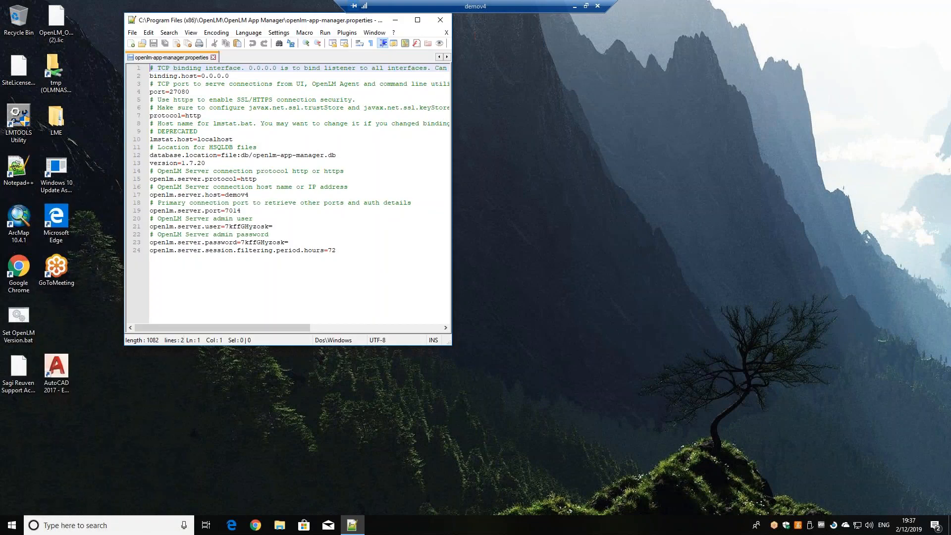
left_click(395, 20)
left_click(575, 6)
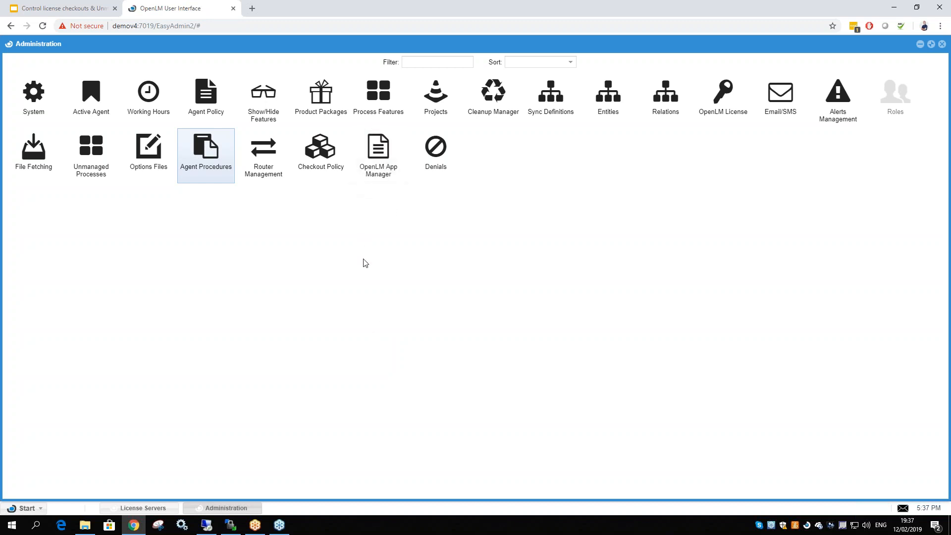
- Open the OpenLM App Manager administration in an enlarged window and review the license consumption and license return policies
left_click(387, 159)
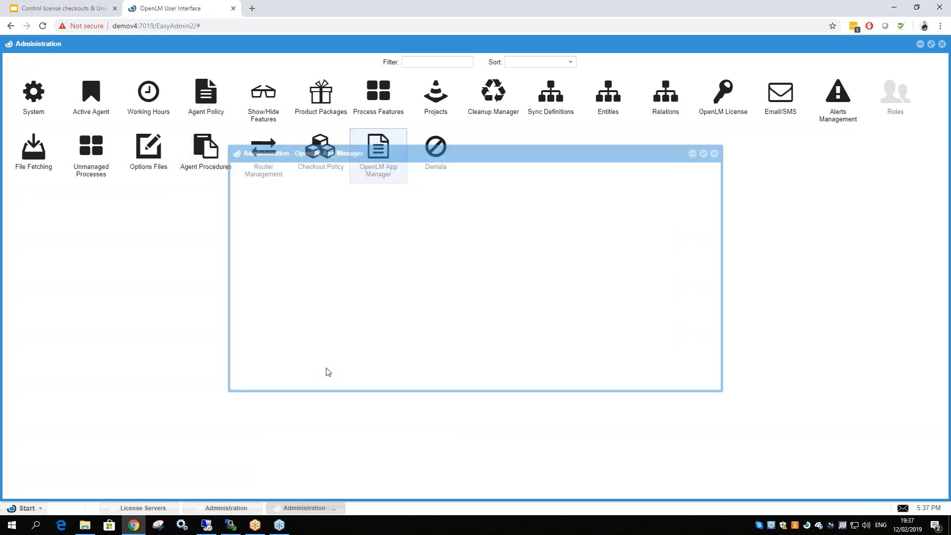
left_click_drag(495, 296, 670, 396)
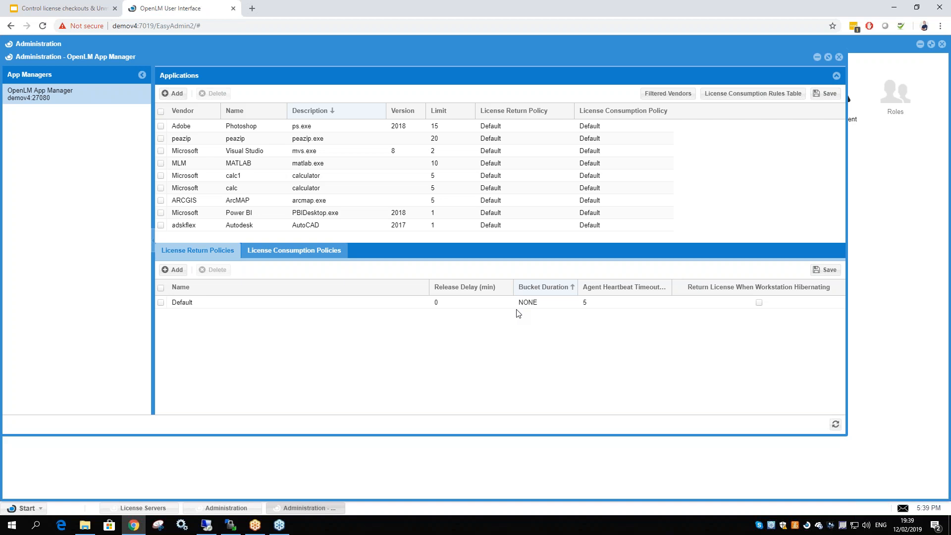
left_click(277, 253)
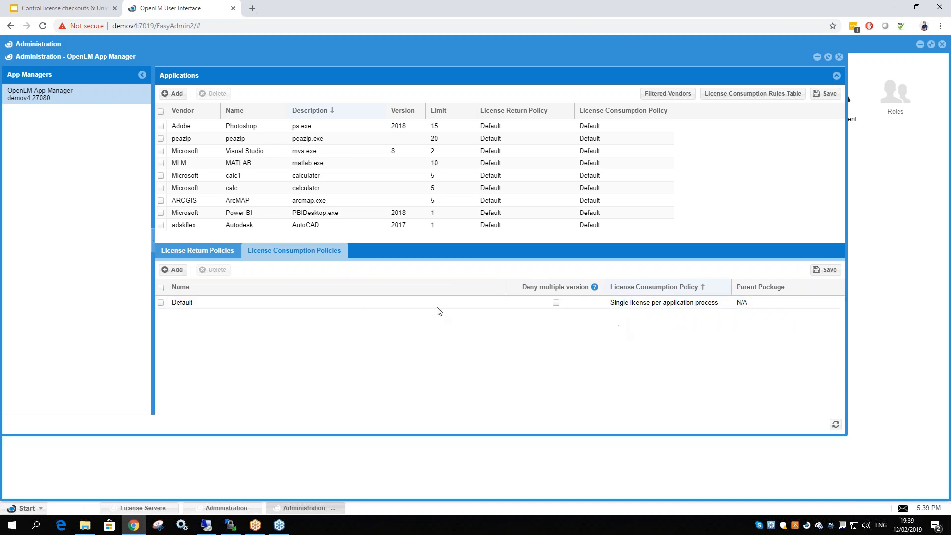
left_click(215, 259)
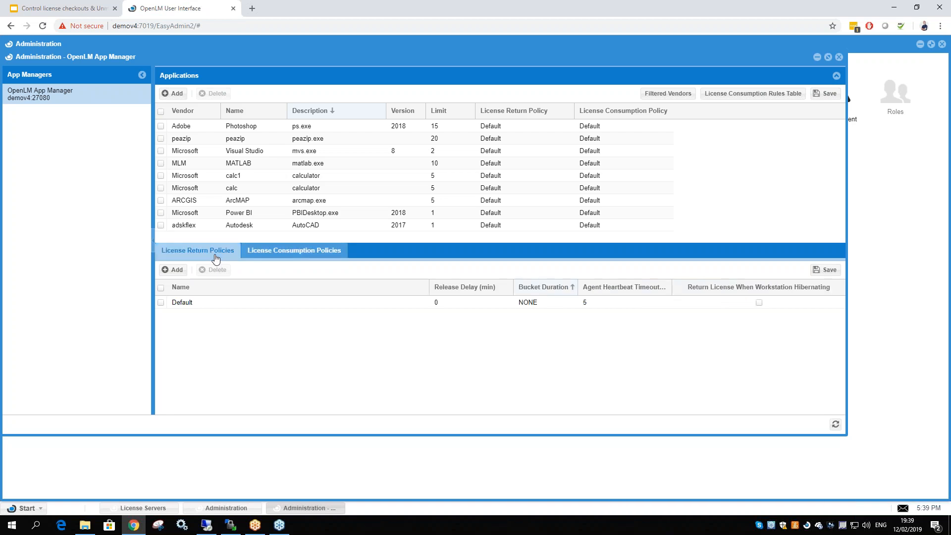
- Try license limits of 0 and 20 for the Autodesk AutoCAD 2017 application
left_click(444, 225)
key("BackSpace")
type("0")
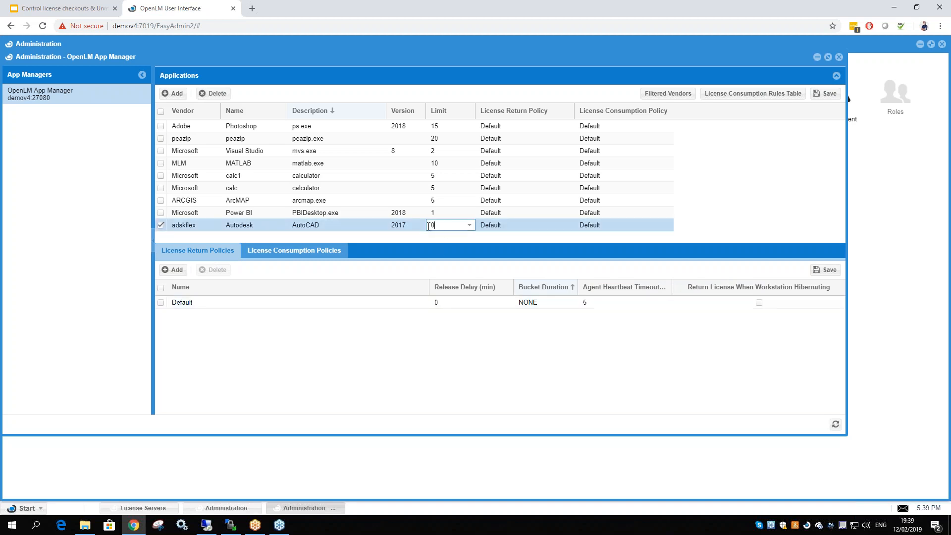
key("BackSpace")
type("20")
left_click(473, 369)
left_click_drag(442, 224, 428, 224)
type("0")
left_click(439, 238)
left_click(444, 225)
type("20")
left_click(470, 237)
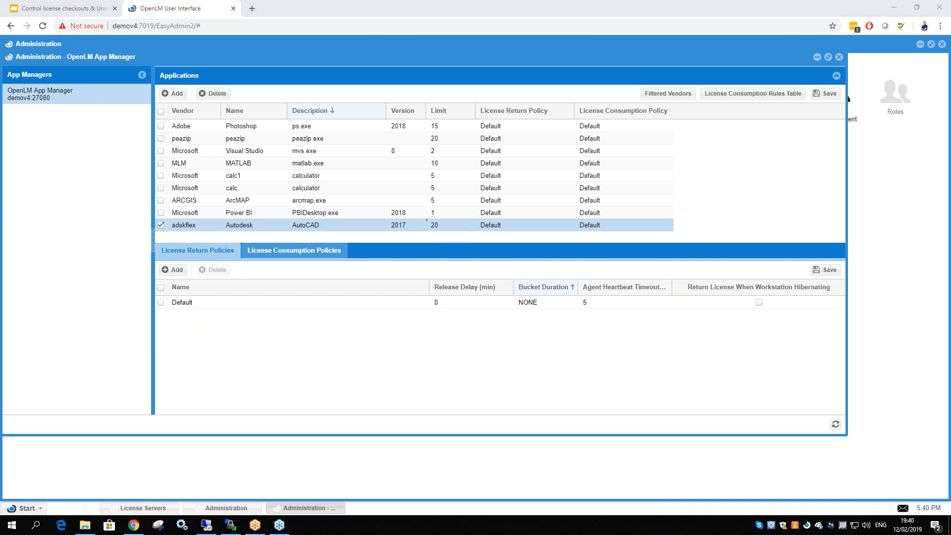
- Set the license limit of the Autodesk AutoCAD 2017 application to 0 and save the applications list
double_click(432, 223)
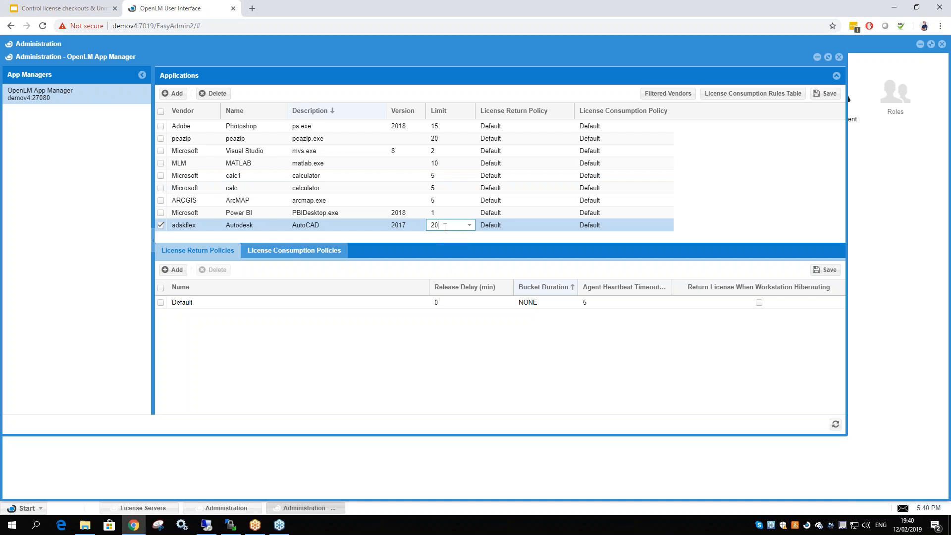
type("10")
key("Return")
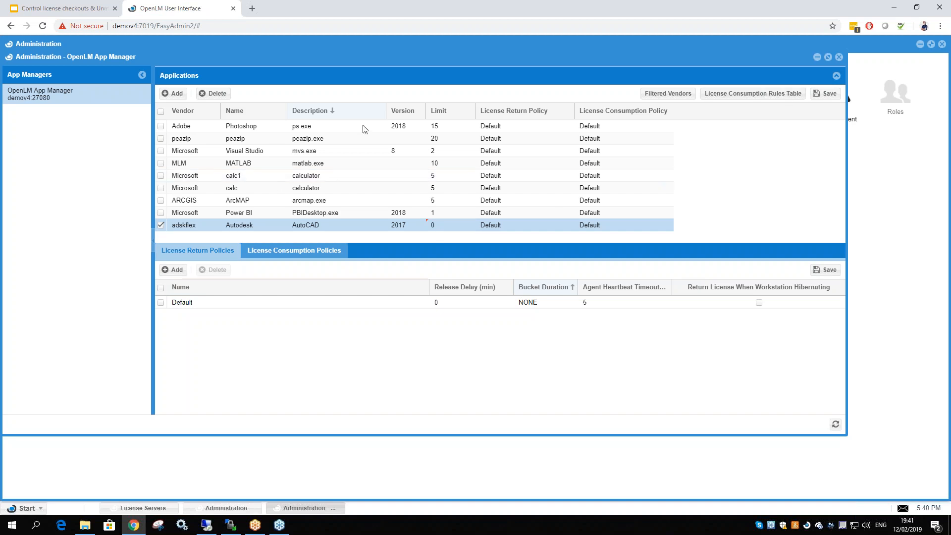
left_click(825, 93)
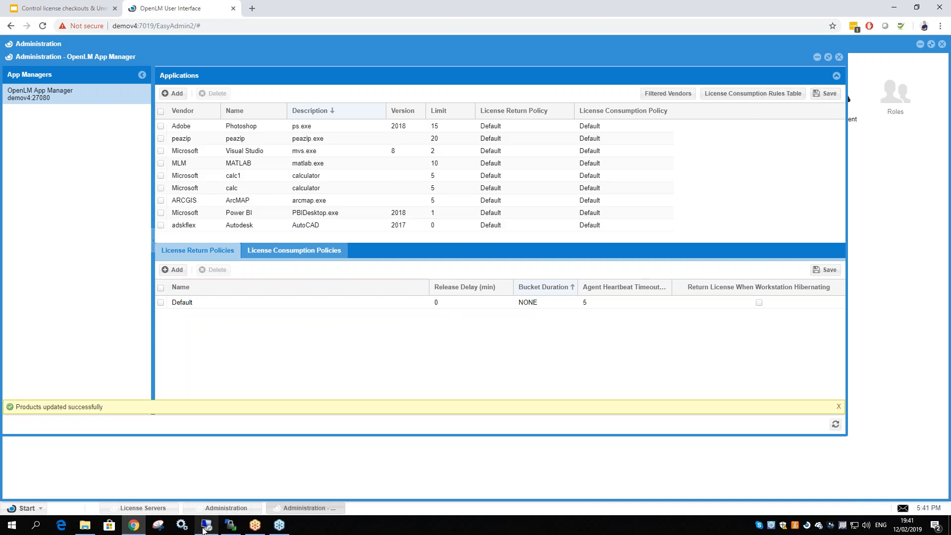
- Try to launch AutoCAD 2017 on the demov4 remote desktop and dismiss the license limit error
left_click(204, 526)
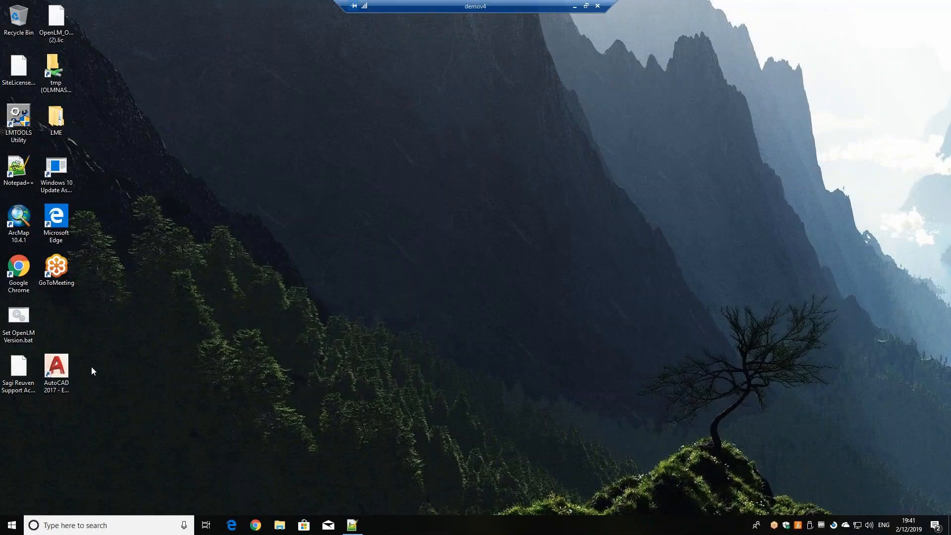
left_click(585, 6)
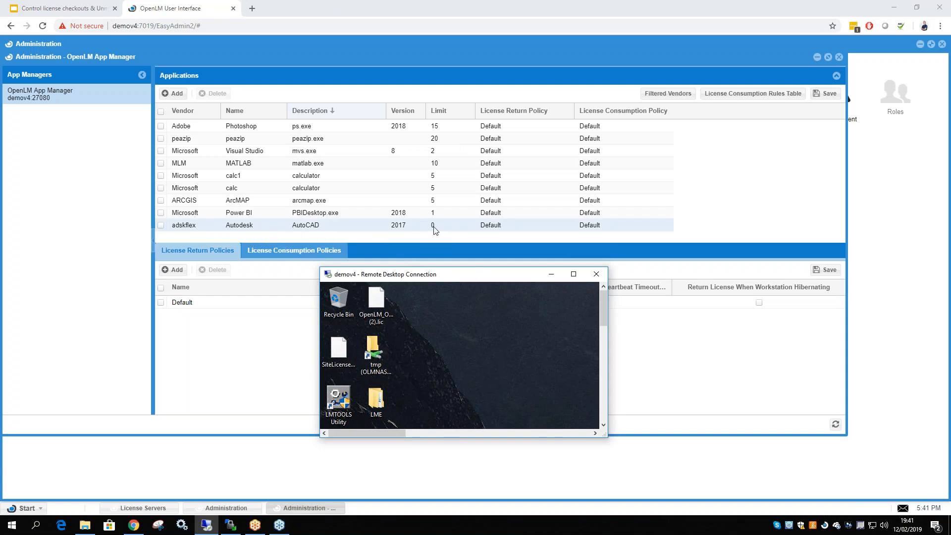
double_click(432, 275)
double_click(56, 367)
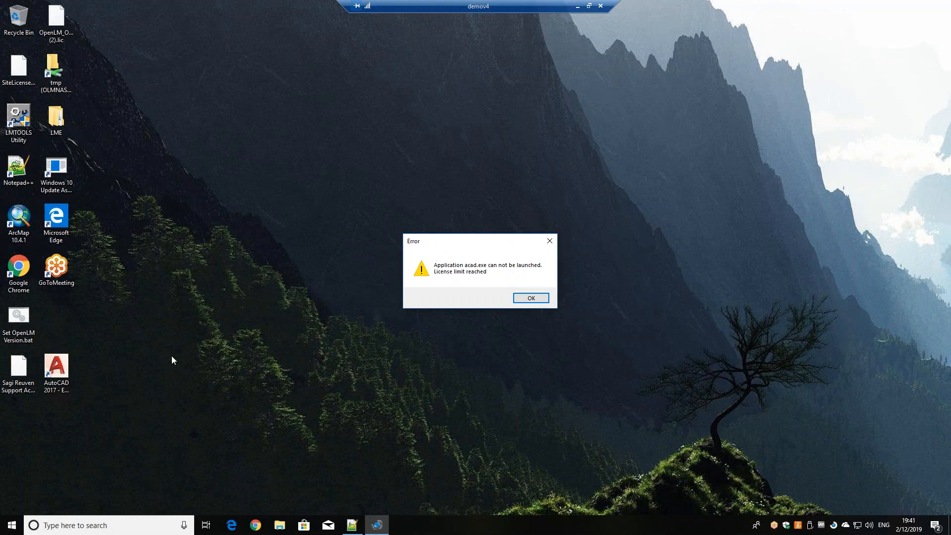
left_click(56, 369)
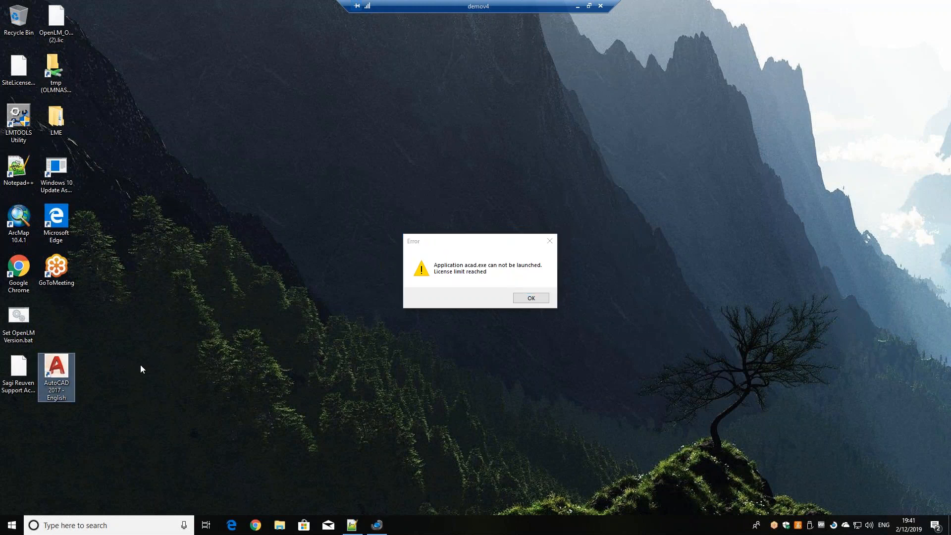
left_click_drag(447, 241, 427, 187)
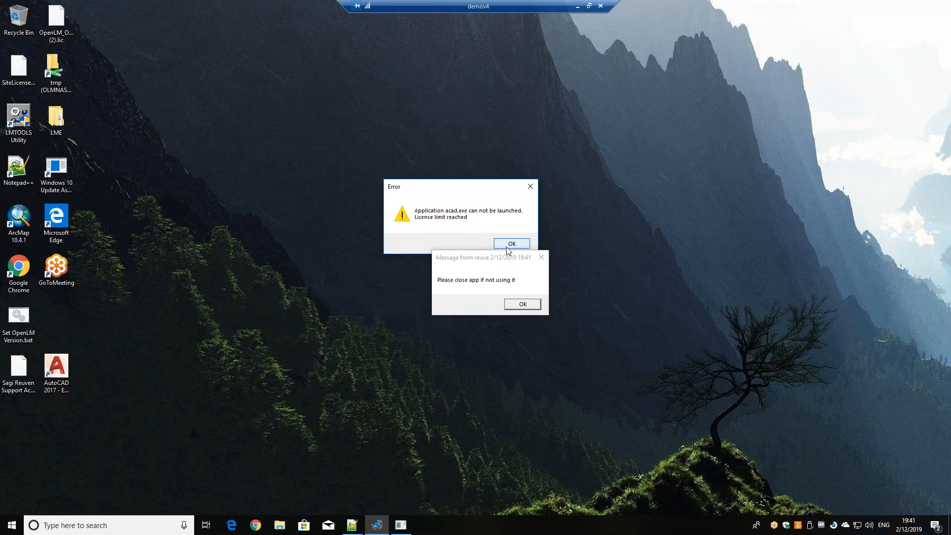
left_click_drag(468, 193, 305, 182)
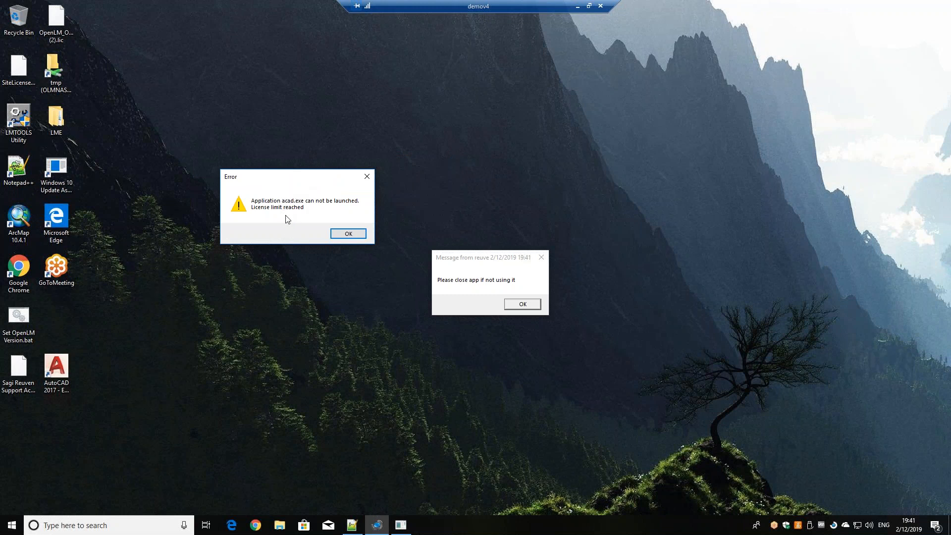
left_click(338, 235)
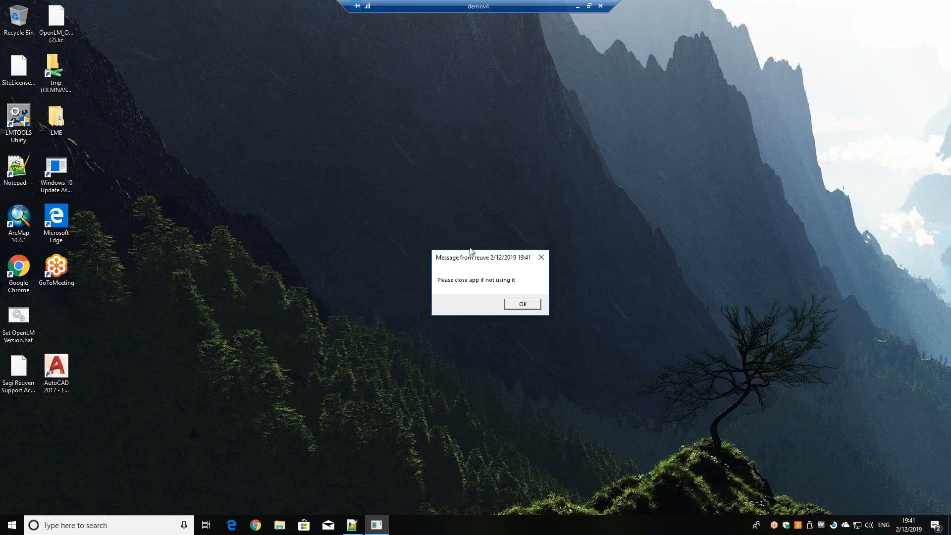
- Dismiss the message about closing unused apps and close Notepad++ on the remote desktop
left_click_drag(479, 258, 451, 204)
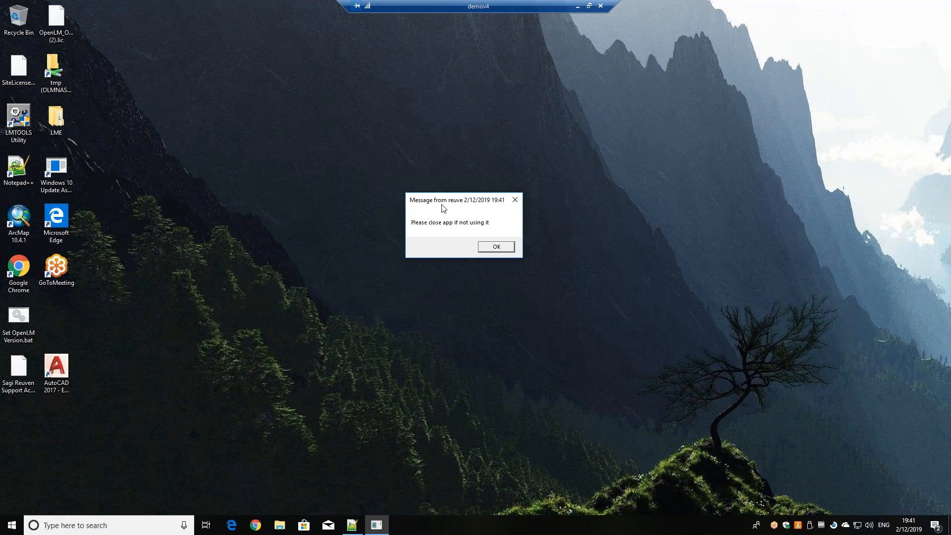
left_click(352, 525)
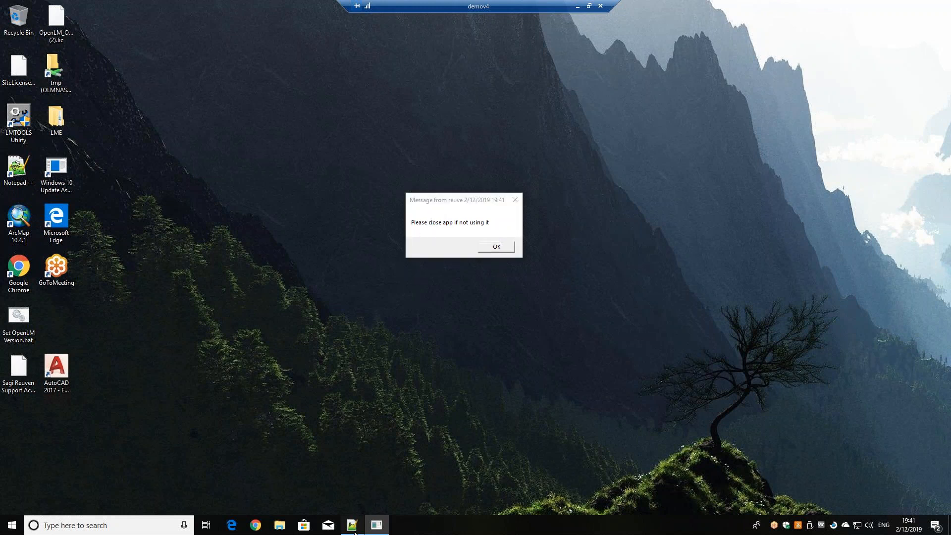
left_click_drag(366, 59, 242, 55)
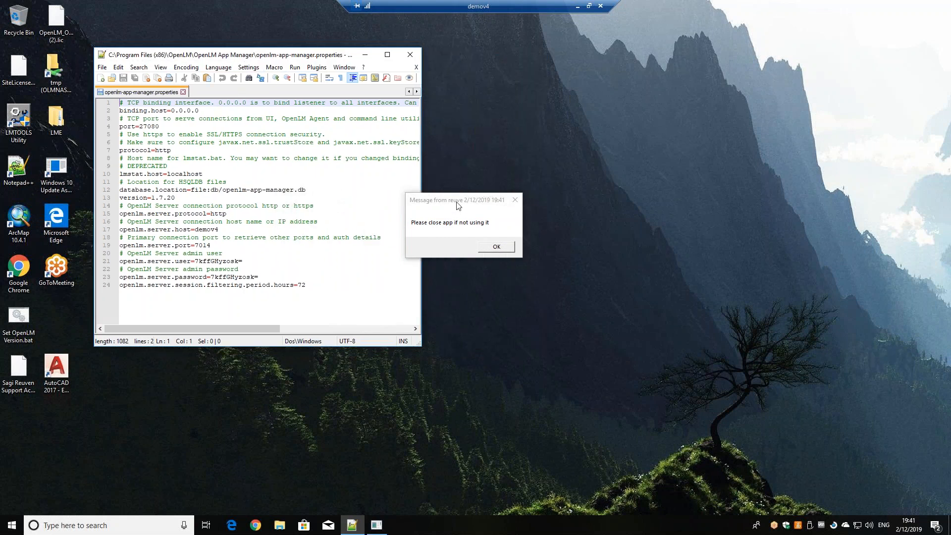
left_click(367, 55)
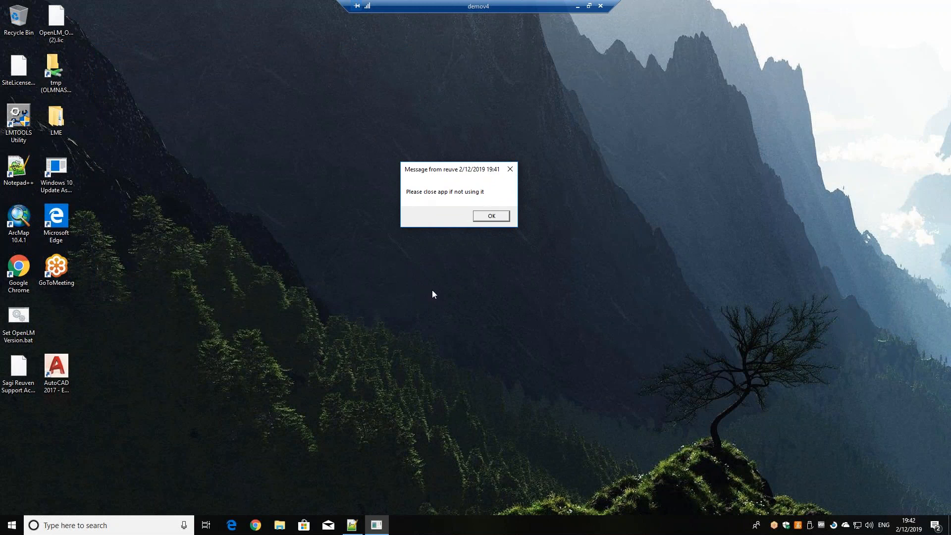
left_click(491, 216)
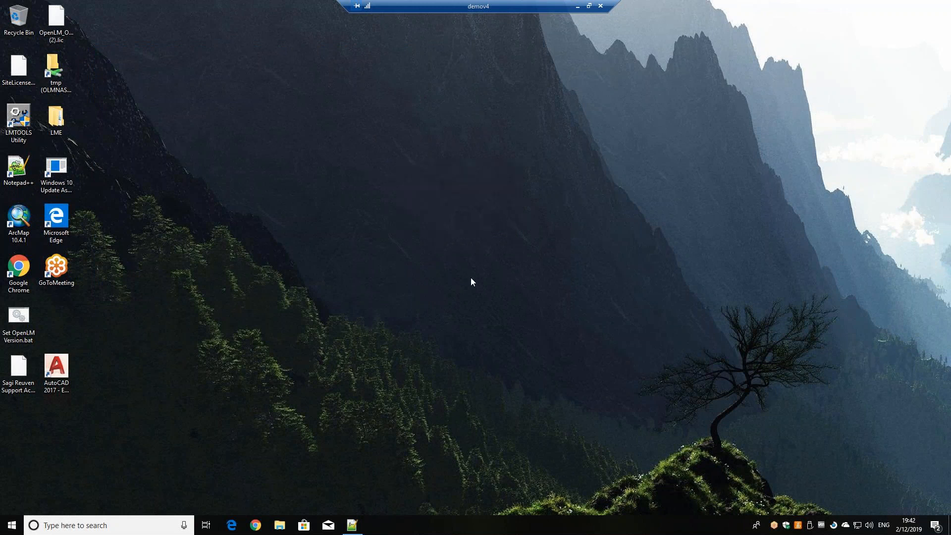
left_click(352, 525)
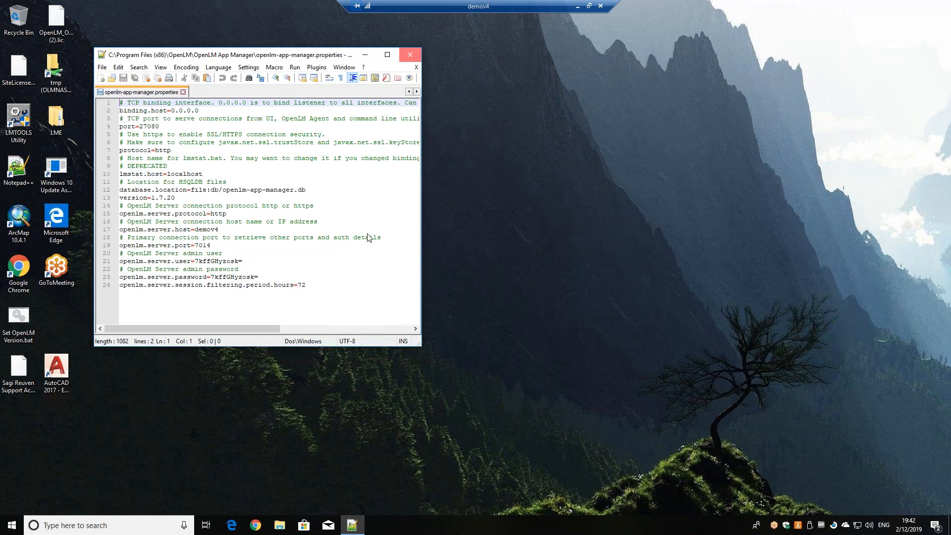
left_click(410, 55)
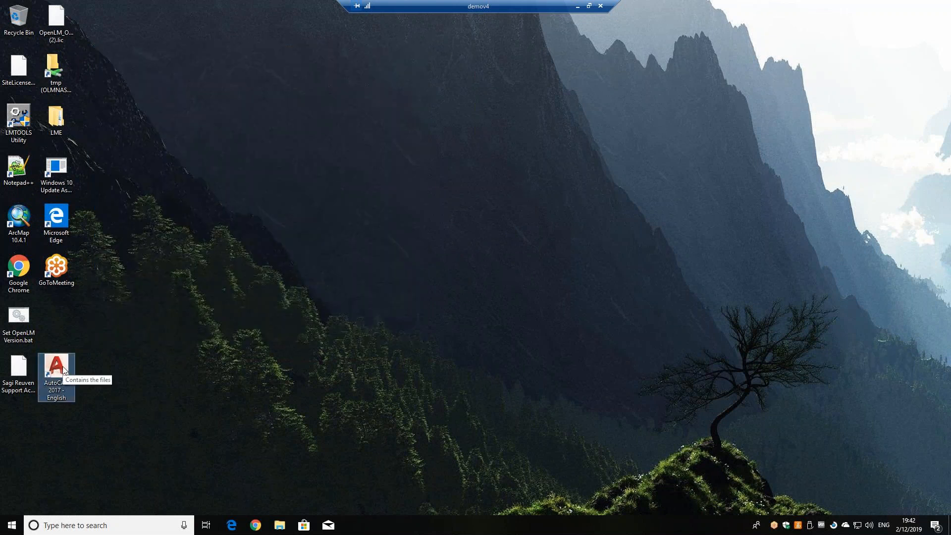
- Try launching AutoCAD 2017 again, dismiss the error and return to the OpenLM App Manager page
double_click(56, 370)
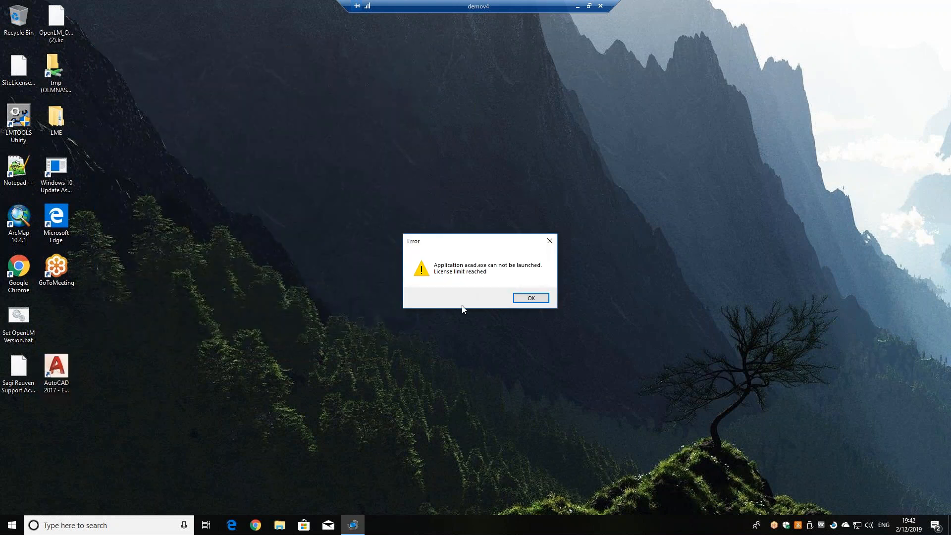
left_click(529, 298)
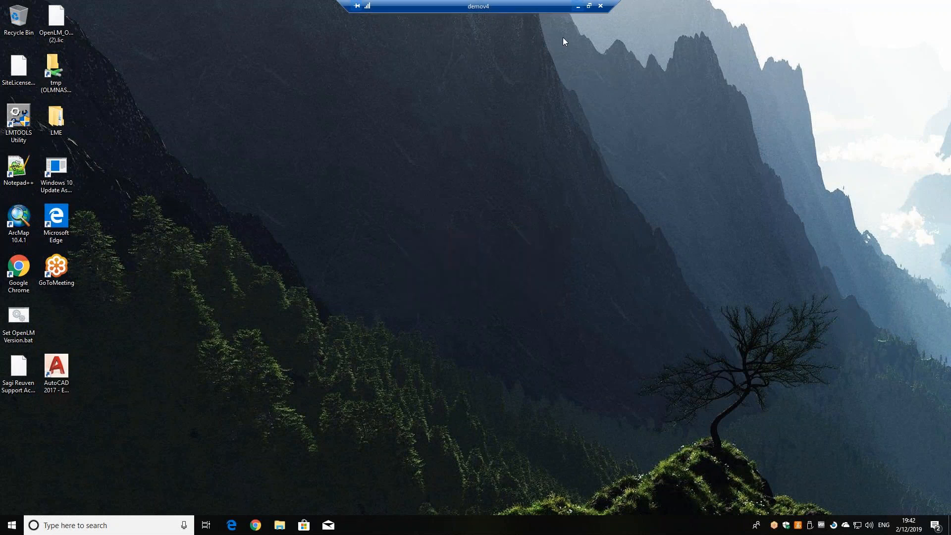
left_click(578, 6)
- Set the license limit of the Autodesk AutoCAD 2017 application to 1 and save the applications list
left_click(441, 227)
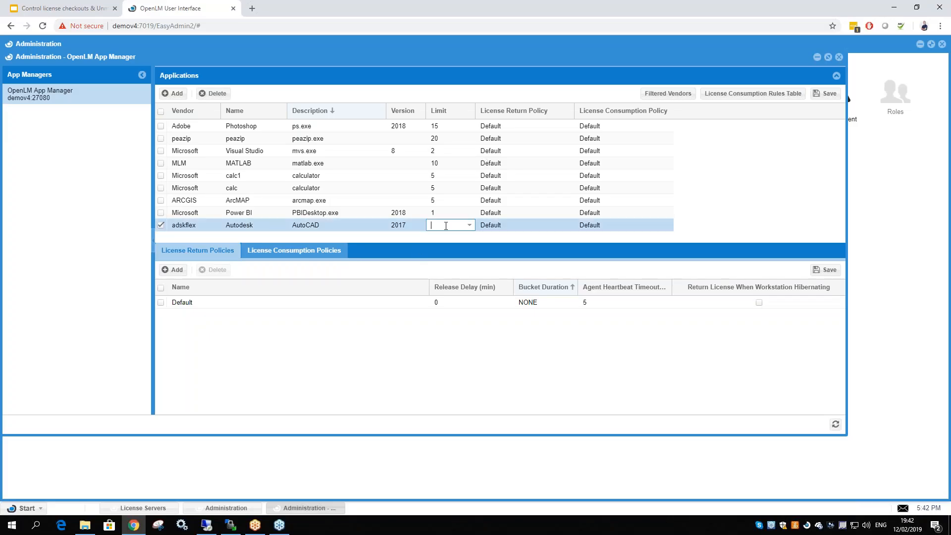
type("1")
left_click(822, 93)
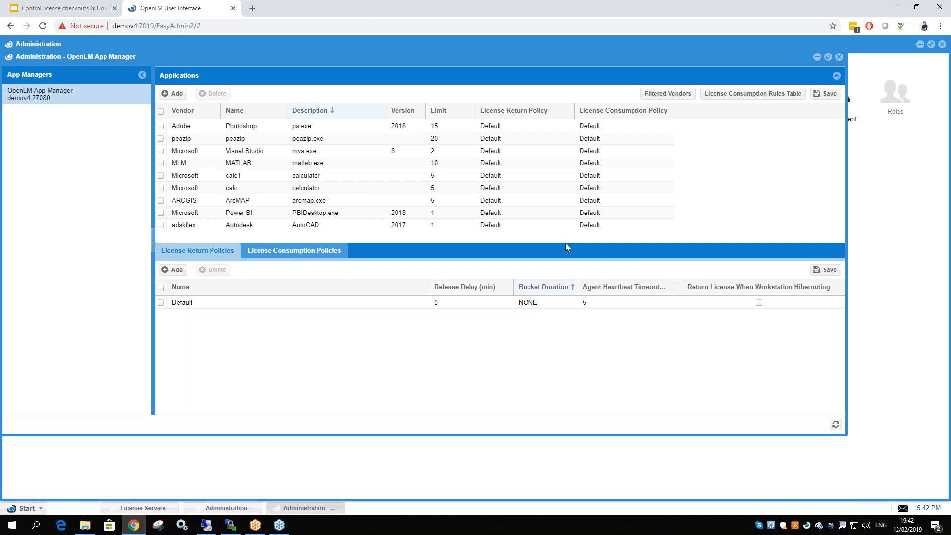
- Open the License Consumption Rules Table and add the version equals 2017 condition to the Deny All Autodesk Versions rule
left_click(719, 97)
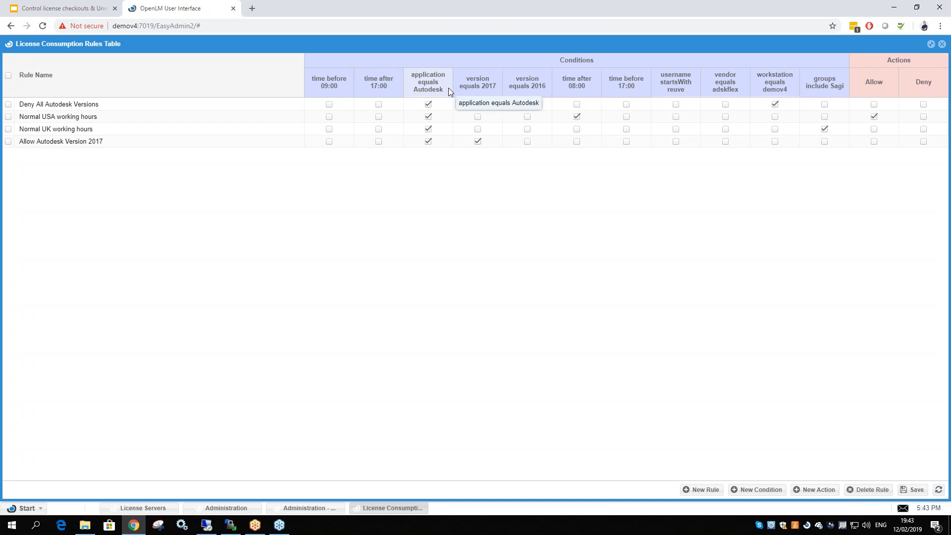
left_click(477, 104)
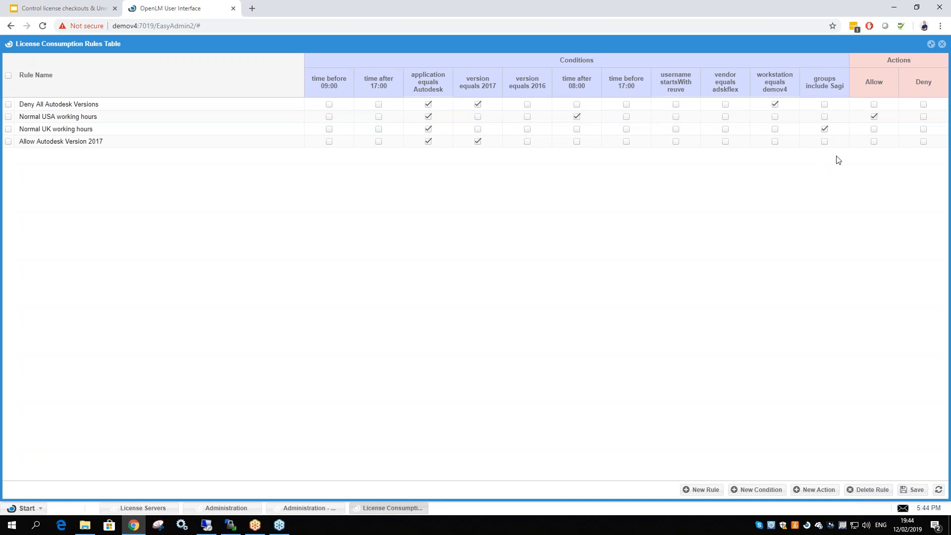
left_click(874, 142)
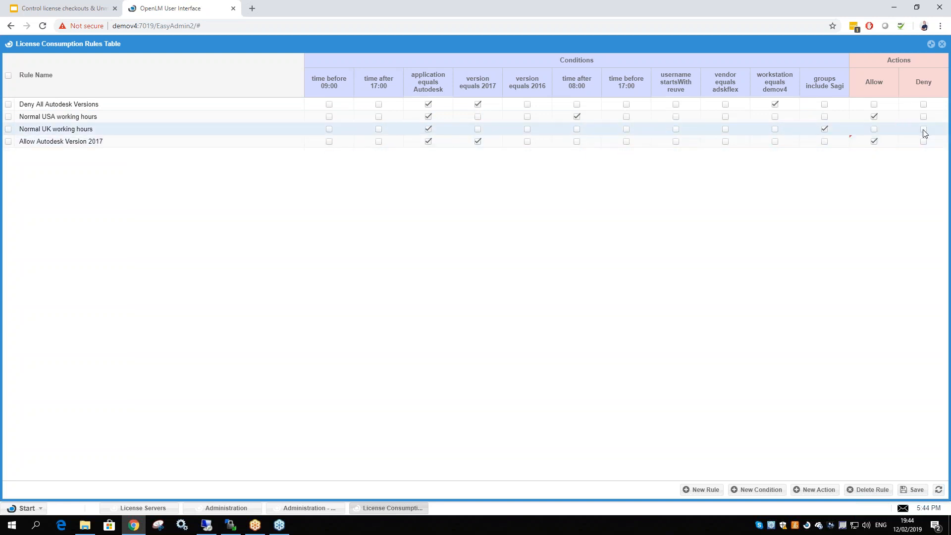
left_click(872, 143)
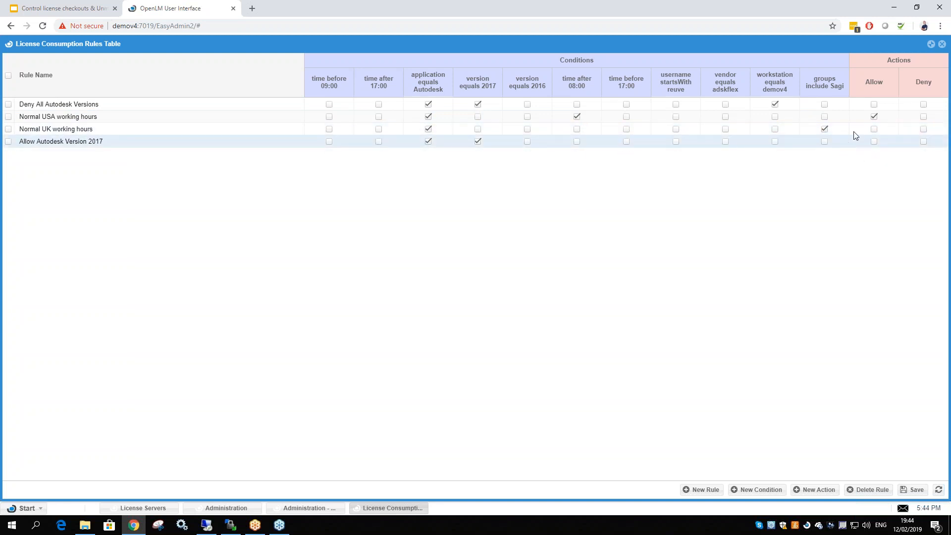
- Change the Normal USA working hours rule's action from Allow to Deny and save the rules
left_click(922, 117)
left_click(874, 117)
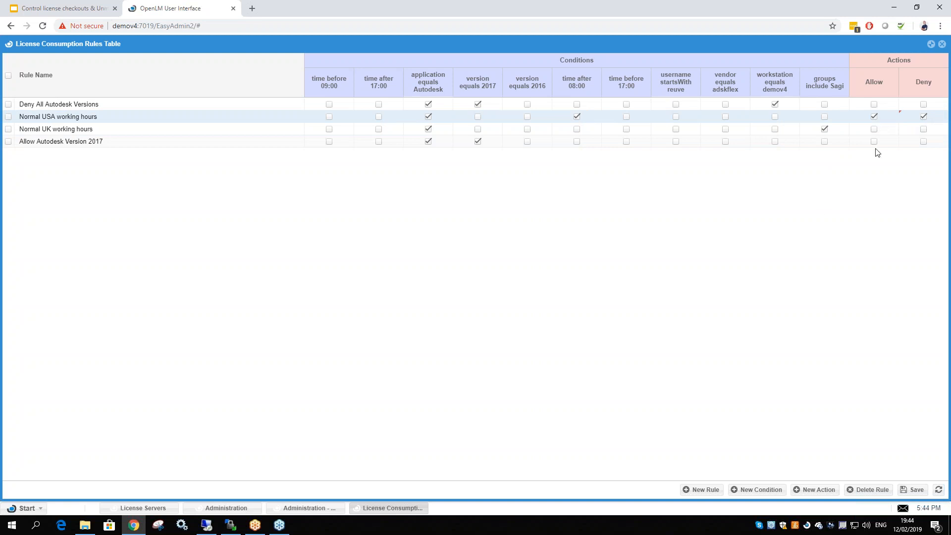
left_click(910, 489)
left_click(913, 490)
- Try to launch AutoCAD 2017 on the demov4 remote desktop under the Deny rule, dismiss the error and return to the rules table
left_click(206, 525)
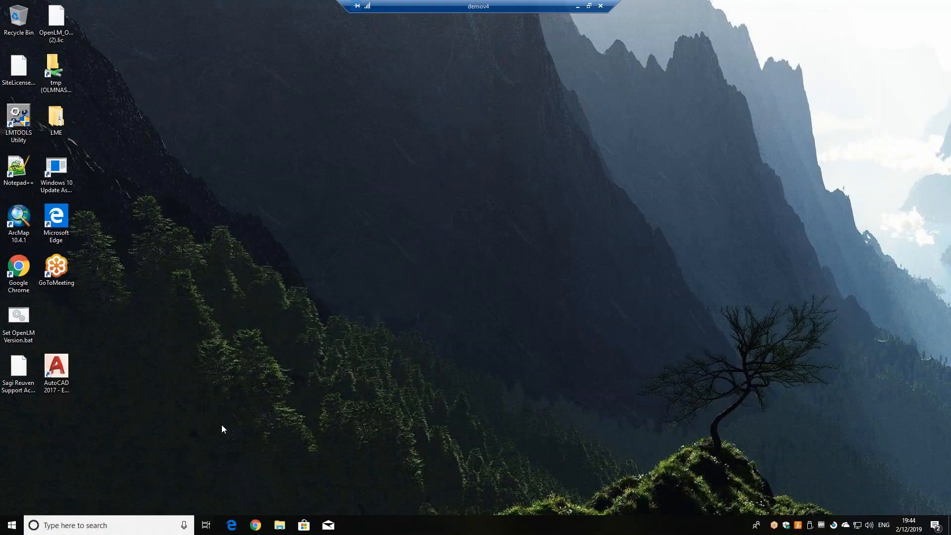
double_click(485, 5)
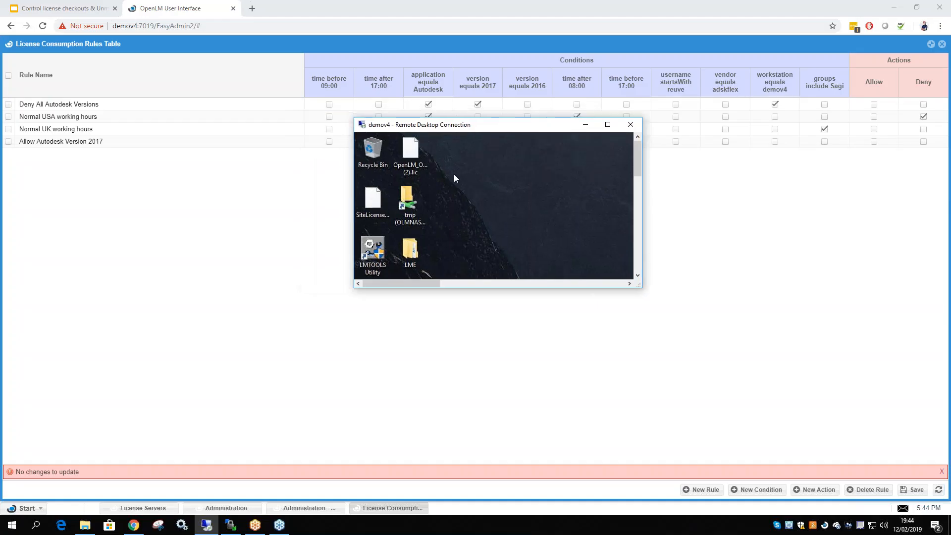
left_click_drag(503, 127, 461, 133)
double_click(464, 133)
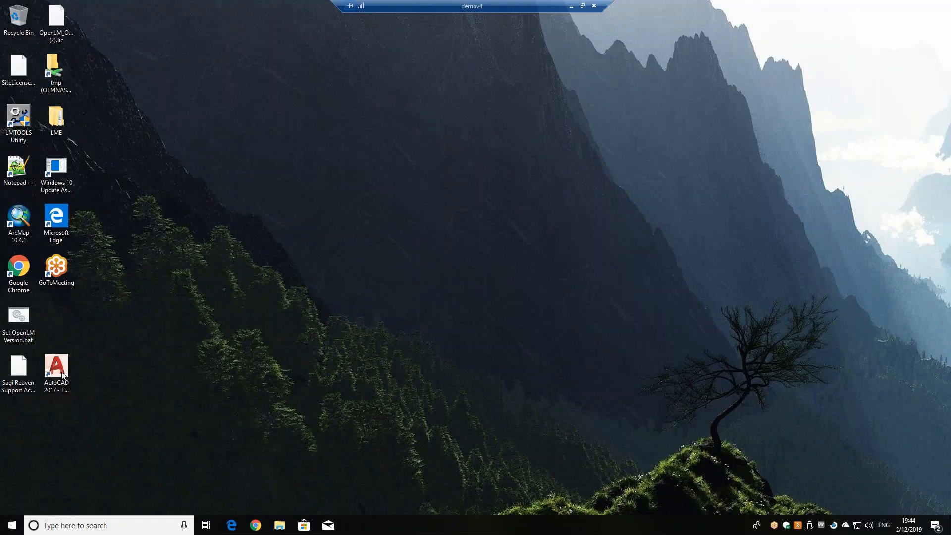
double_click(58, 369)
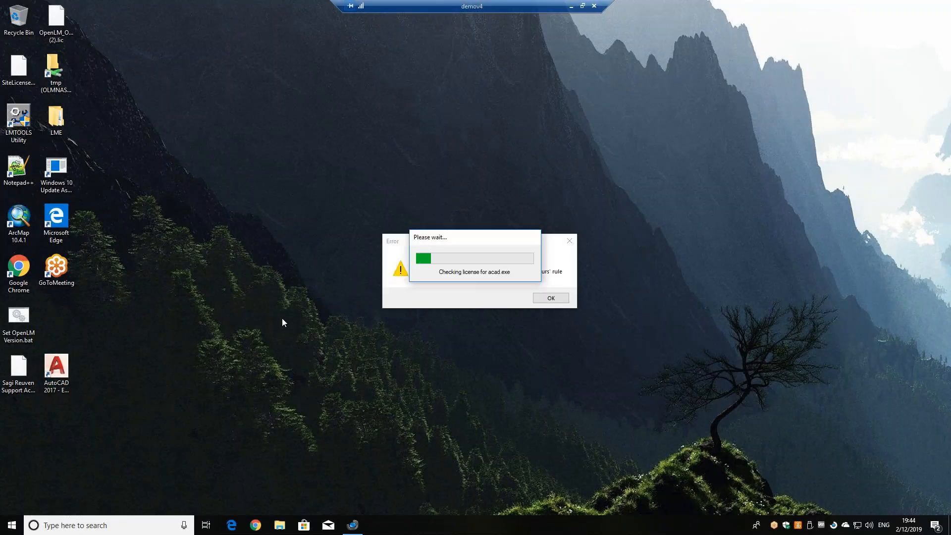
left_click_drag(452, 242, 406, 134)
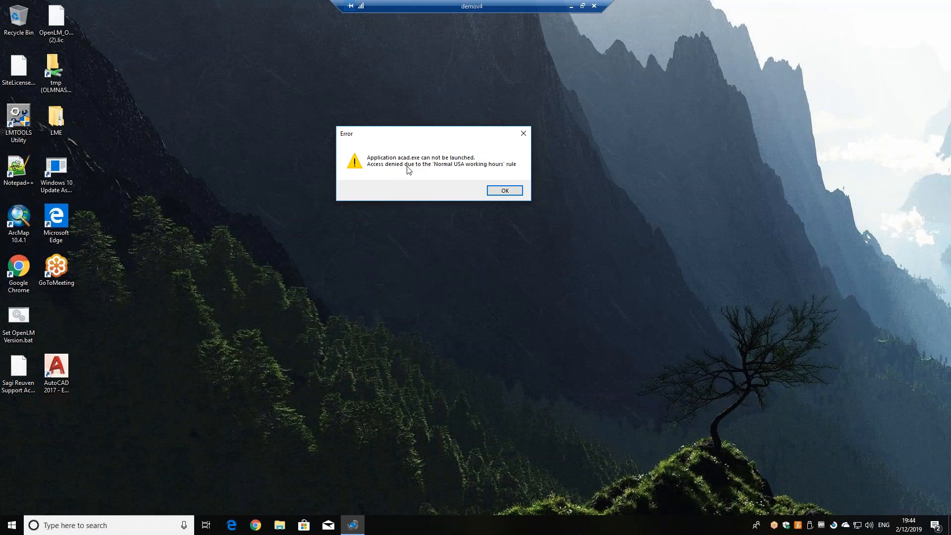
left_click(510, 191)
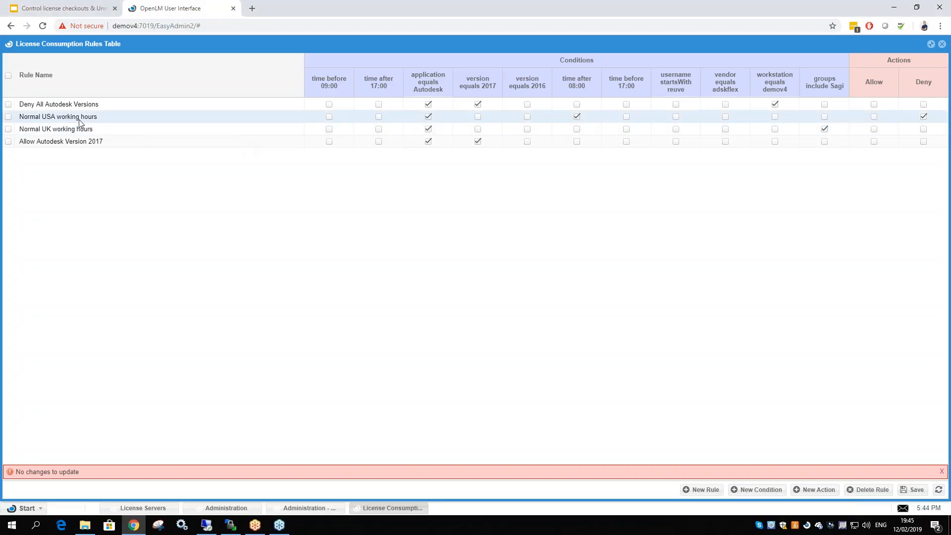
- Switch the Normal USA working hours rule's action back to Allow, clear Deny and save the rules
left_click(51, 117)
left_click_drag(41, 118, 137, 118)
left_click(137, 117)
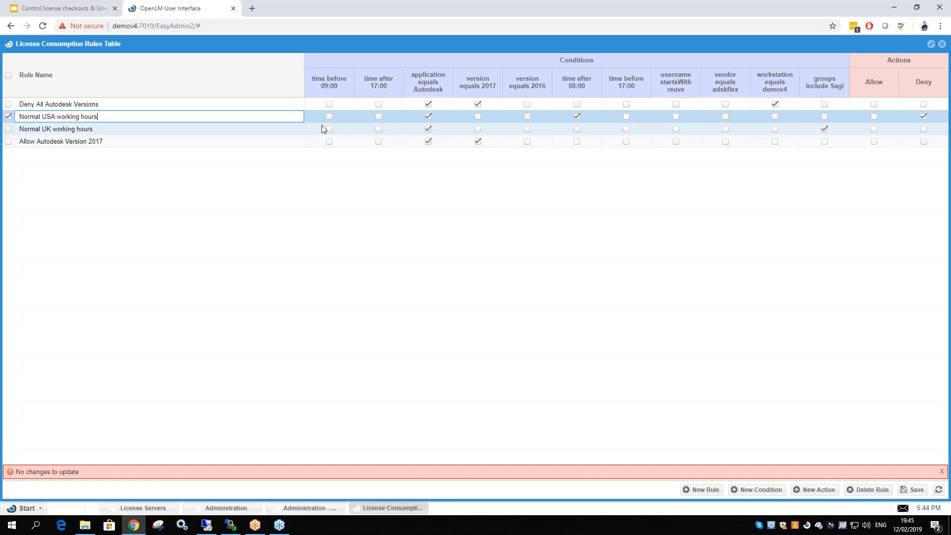
left_click(874, 117)
left_click(924, 116)
left_click(911, 489)
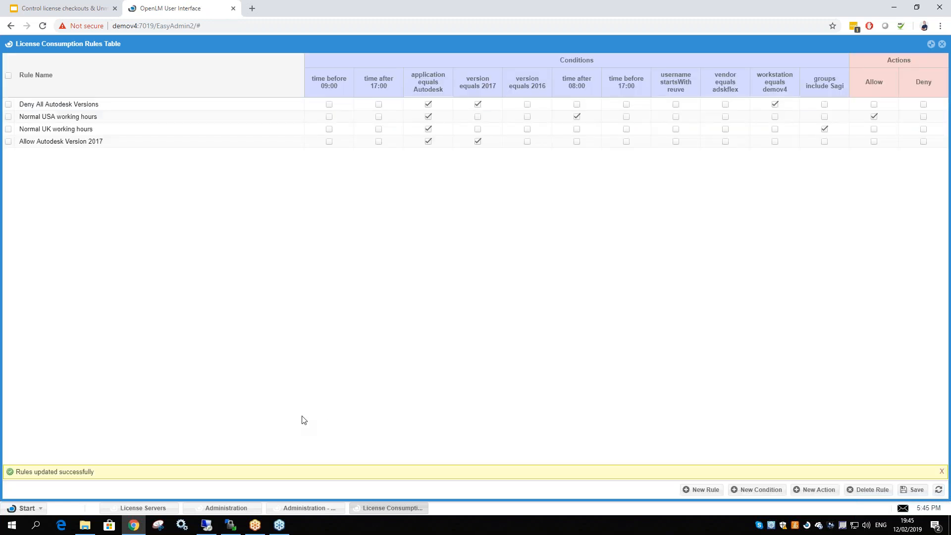
- Launch AutoCAD 2017 on the demov4 remote desktop, close it and return to the License Consumption Rules Table
left_click(206, 525)
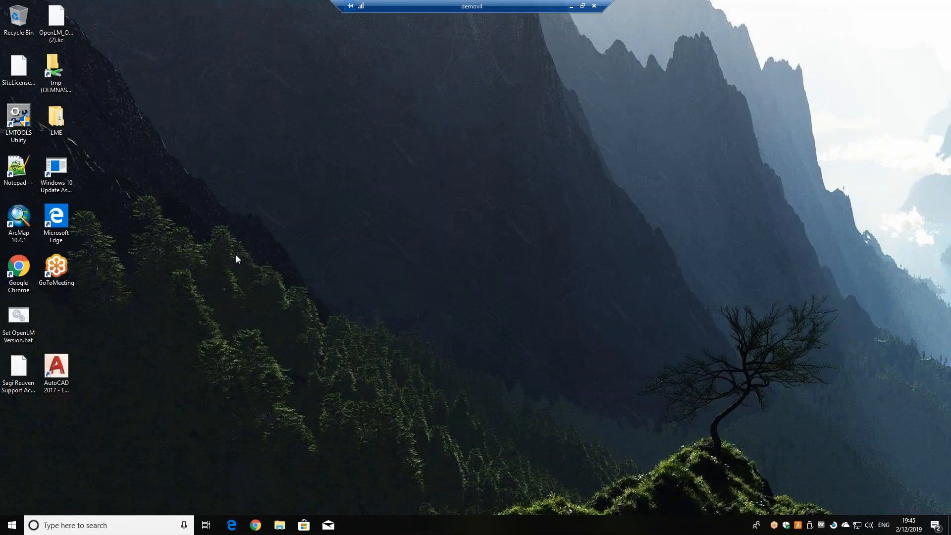
double_click(66, 372)
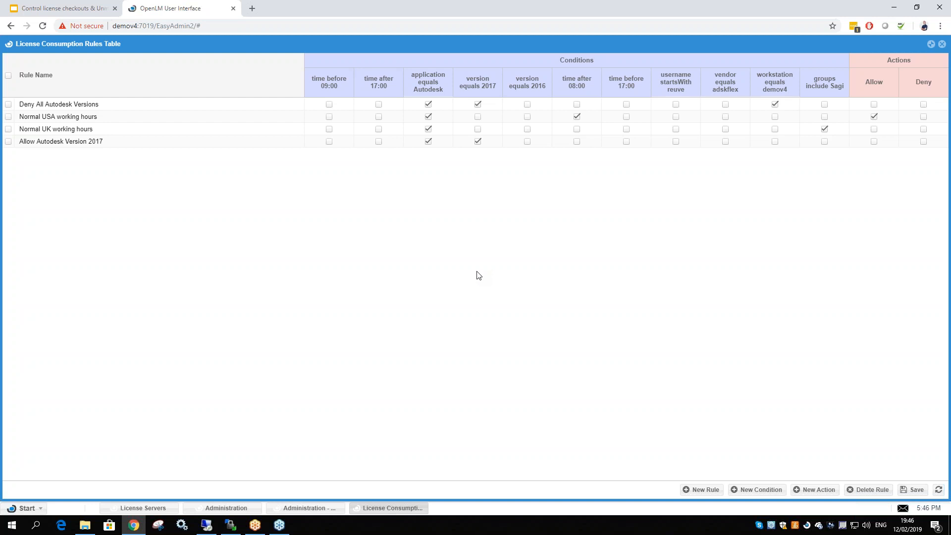
left_click(206, 525)
left_click(553, 64)
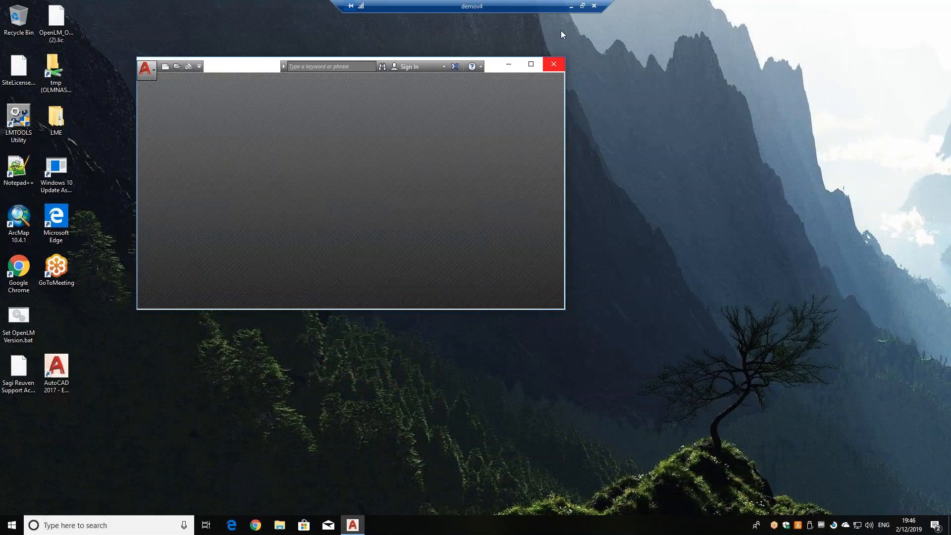
left_click(571, 7)
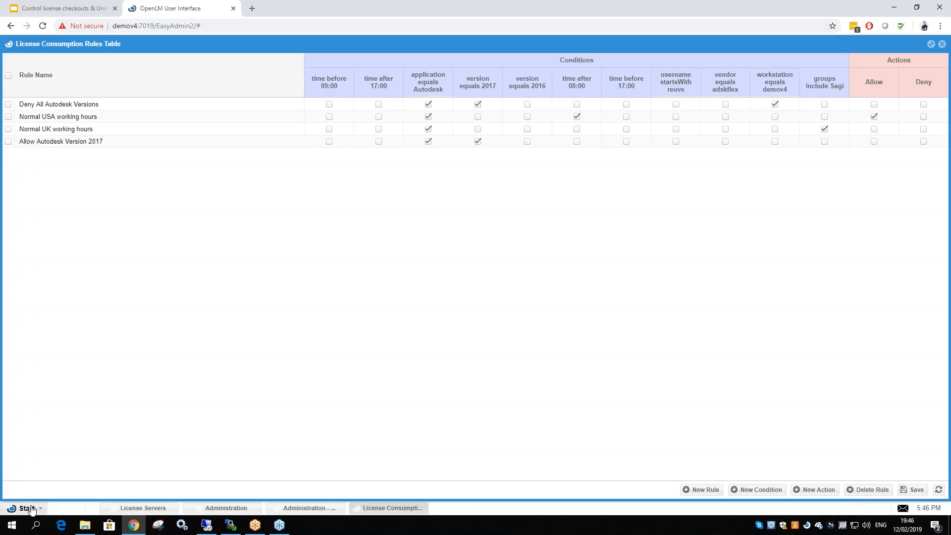
- Bring up the OpenLM Administration page and launch Paint for a diagram
left_click(102, 378)
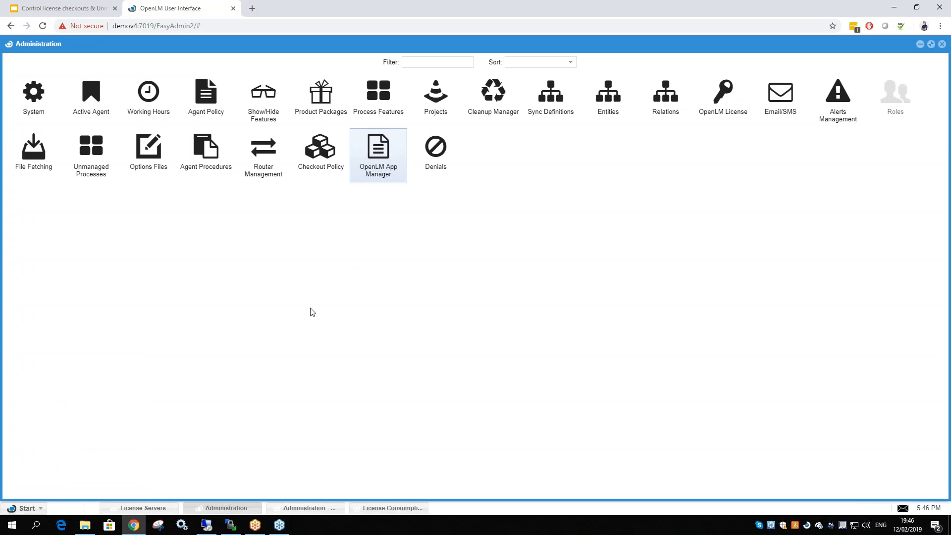
left_click(11, 525)
type("pai")
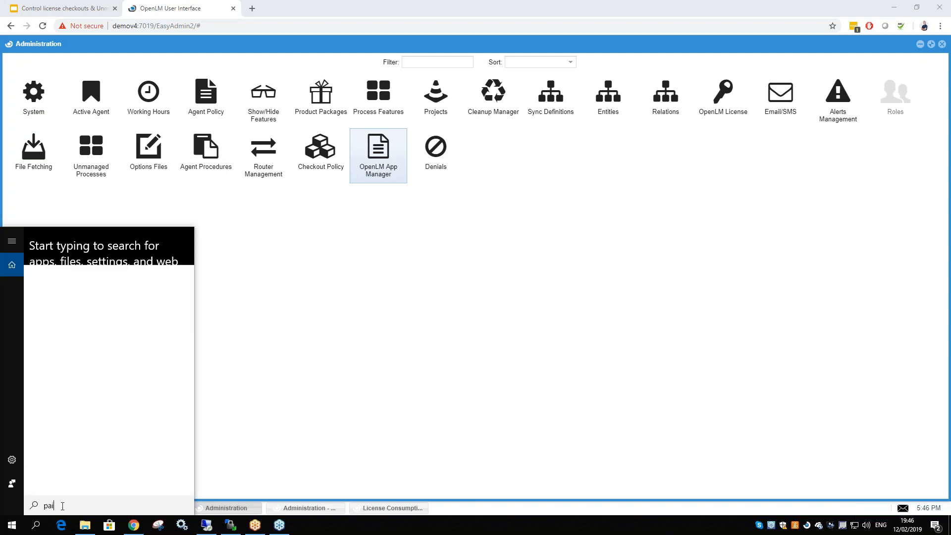
type("nt")
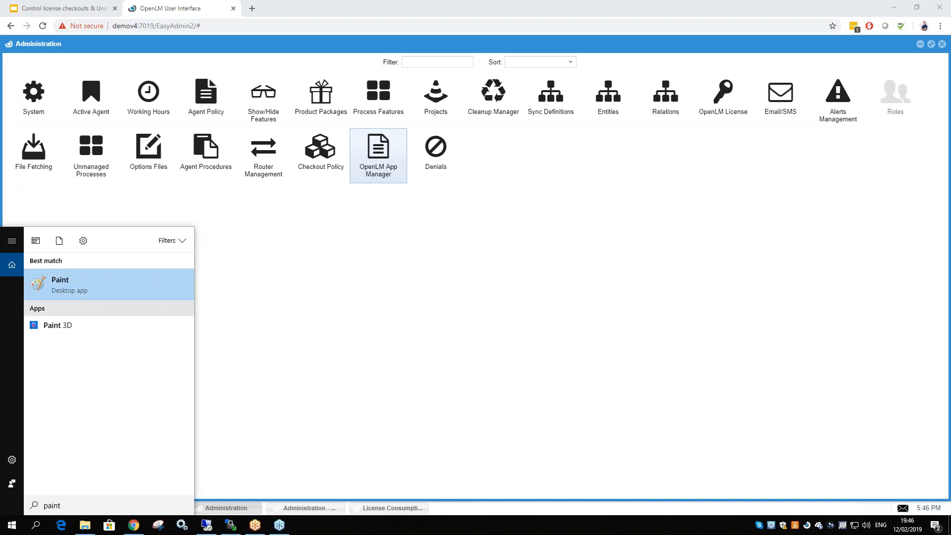
left_click(117, 292)
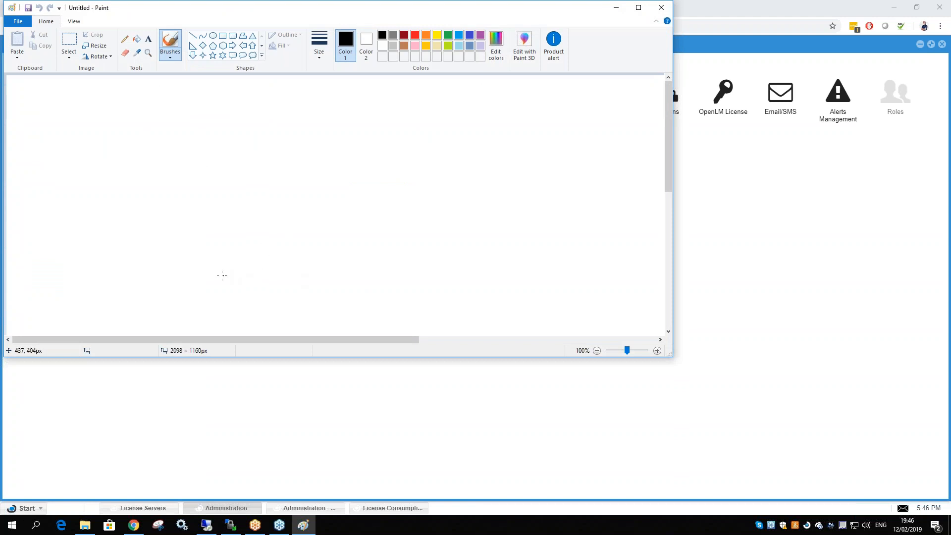
- Sketch a row of four small workstation boxes across the lower part of the Paint canvas
mouse_move(220, 268)
left_mouse_down()
mouse_move(241, 285)
mouse_move(218, 265)
left_mouse_up()
mouse_move(297, 261)
left_mouse_down()
mouse_move(293, 278)
mouse_move(320, 269)
left_mouse_up()
left_click_drag(385, 259, 393, 261)
mouse_move(463, 260)
left_mouse_down()
mouse_move(467, 285)
mouse_move(465, 261)
left_mouse_up()
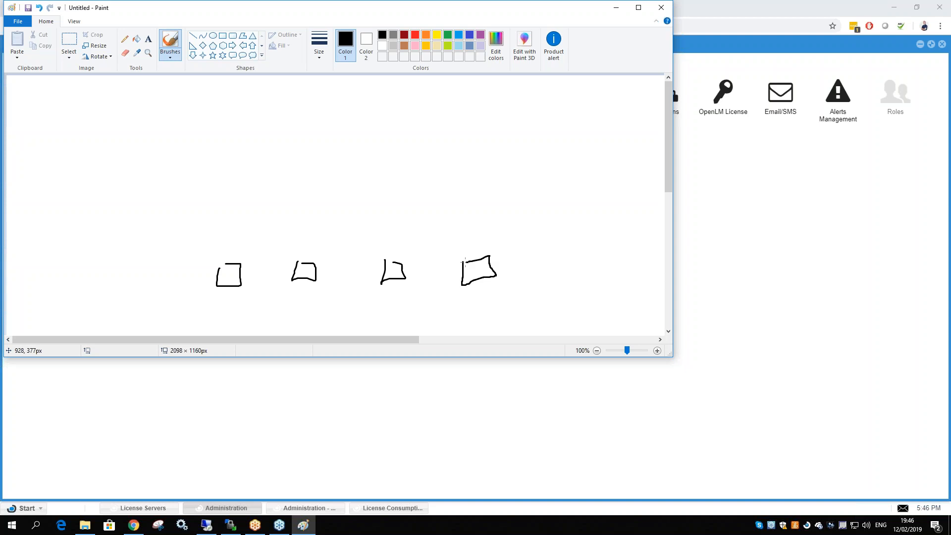
- Hand-letter three license manager labels reading LM above the workstations and outline each one
mouse_move(215, 87)
left_mouse_down()
mouse_move(229, 102)
mouse_move(257, 90)
mouse_move(256, 112)
mouse_move(280, 88)
mouse_move(280, 110)
left_mouse_up()
mouse_move(187, 83)
left_mouse_down()
mouse_move(294, 84)
mouse_move(189, 83)
left_mouse_up()
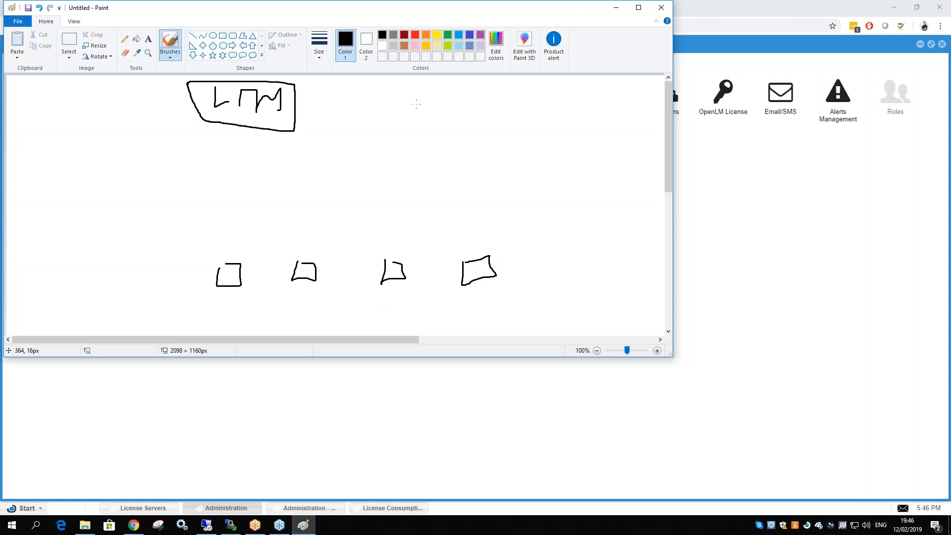
left_click_drag(448, 88, 461, 114)
left_click_drag(473, 115, 487, 101)
mouse_move(512, 81)
left_mouse_down()
mouse_move(429, 124)
mouse_move(415, 79)
left_mouse_up()
left_click_drag(584, 140, 598, 162)
mouse_move(605, 169)
left_mouse_down()
mouse_move(611, 150)
mouse_move(642, 163)
left_mouse_up()
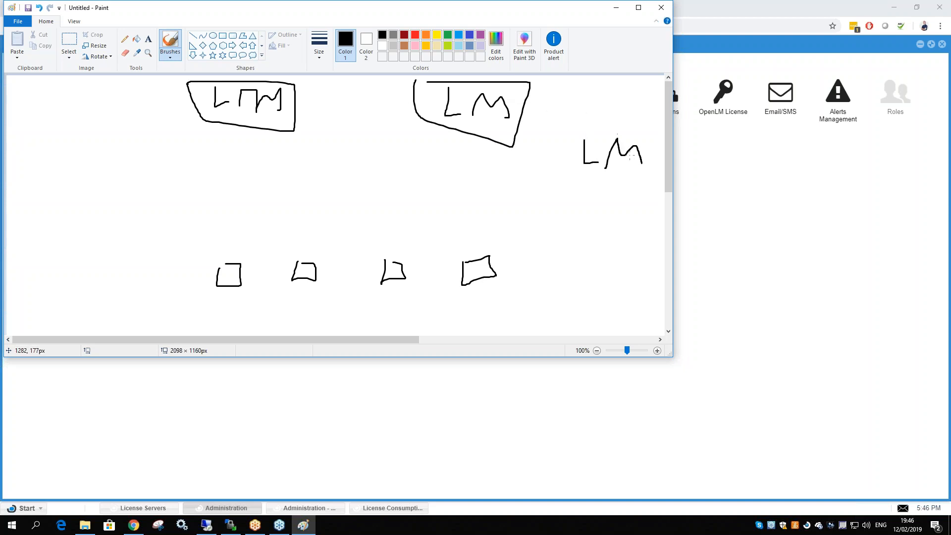
left_click_drag(576, 127, 600, 126)
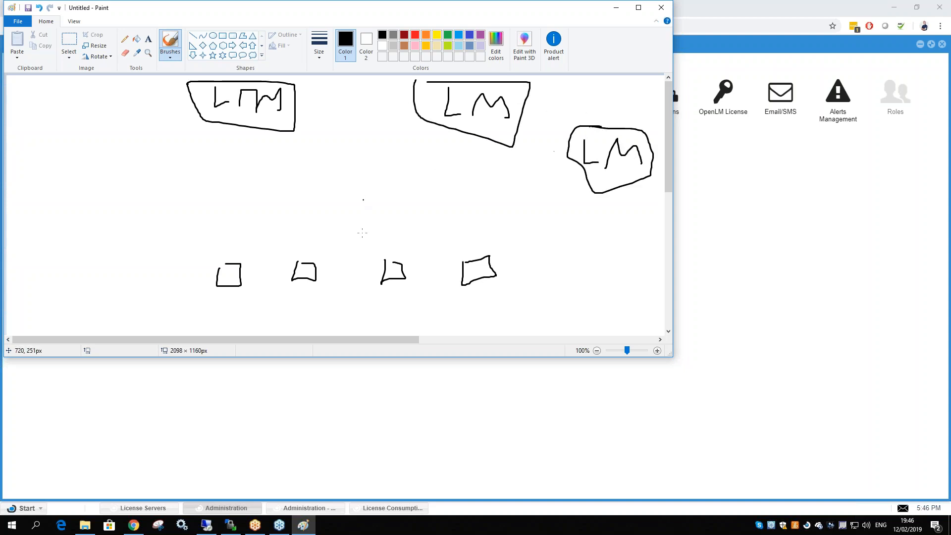
- Sketch direct connection lines from the four workstation boxes to the two upper LM boxes
left_click_drag(476, 258, 475, 155)
left_click_drag(276, 148, 397, 235)
left_click_drag(314, 257, 428, 142)
left_click_drag(226, 254, 243, 133)
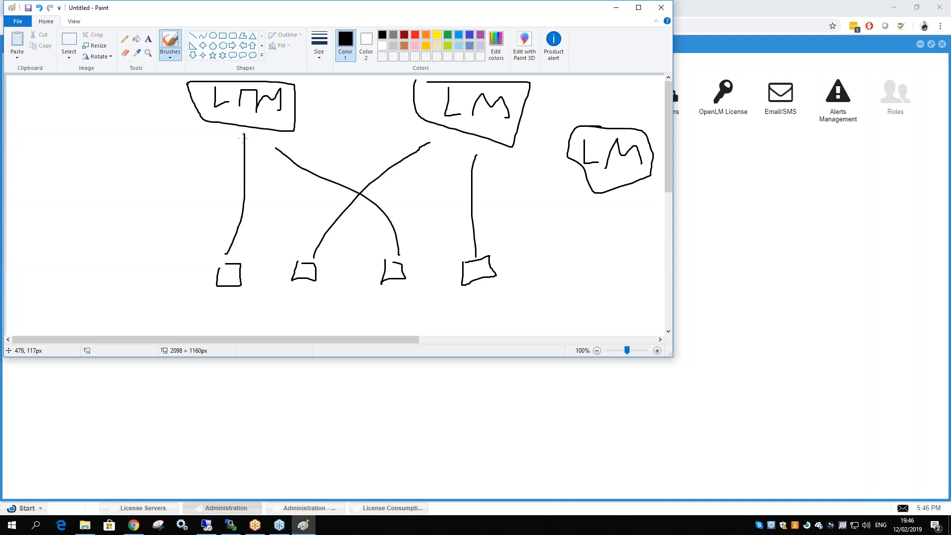
- Undo the four connection lines between the workstations and the LM boxes
key("ctrl+z")
key("ctrl+z")
key("ctrl+z")
key("ctrl+z")
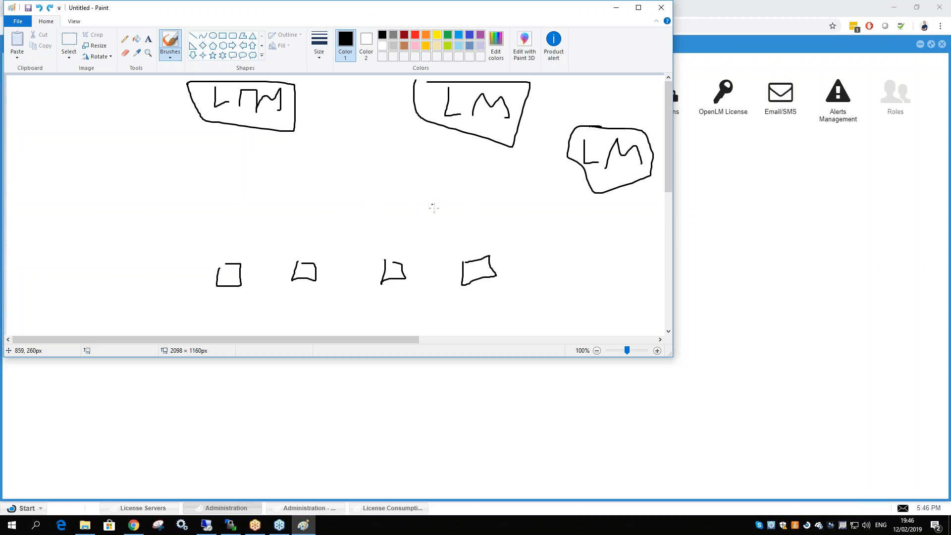
- Draw a circled R for the router in the middle and connect all four workstation boxes to it
mouse_move(348, 172)
left_mouse_down()
mouse_move(347, 198)
mouse_move(350, 188)
mouse_move(368, 202)
mouse_move(347, 209)
mouse_move(360, 161)
left_mouse_up()
left_click_drag(233, 258, 342, 207)
left_click_drag(305, 258, 340, 204)
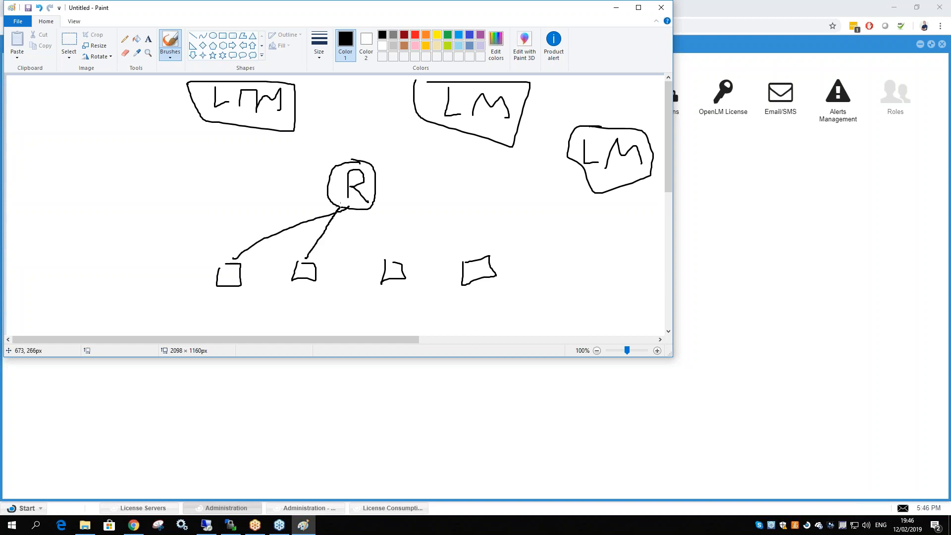
left_click_drag(388, 254, 351, 204)
left_click_drag(482, 257, 369, 210)
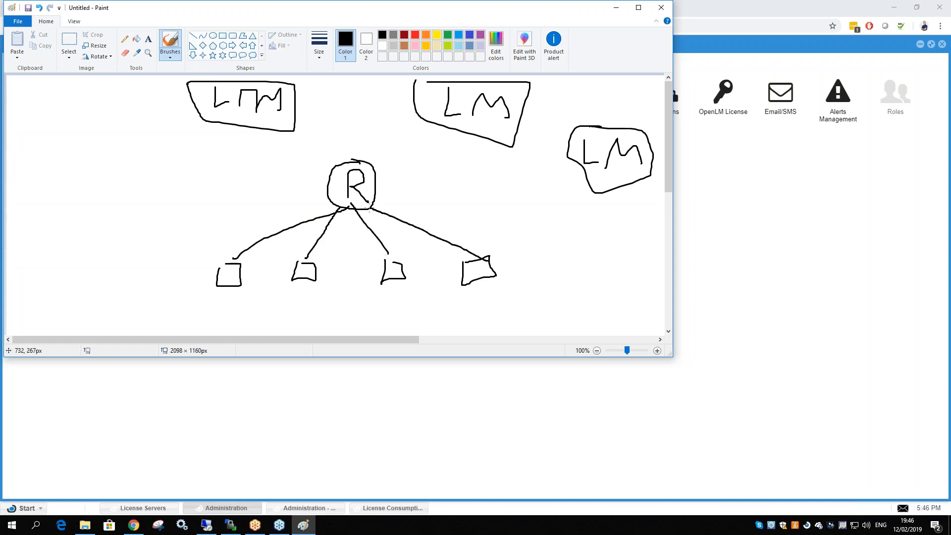
- Draw arrows from the R circle to the three LM boxes, add rule lines beside it, and cross out the middle arrow
mouse_move(377, 173)
left_mouse_down()
mouse_move(418, 177)
mouse_move(470, 144)
mouse_move(479, 167)
left_mouse_up()
left_click_drag(280, 178, 306, 172)
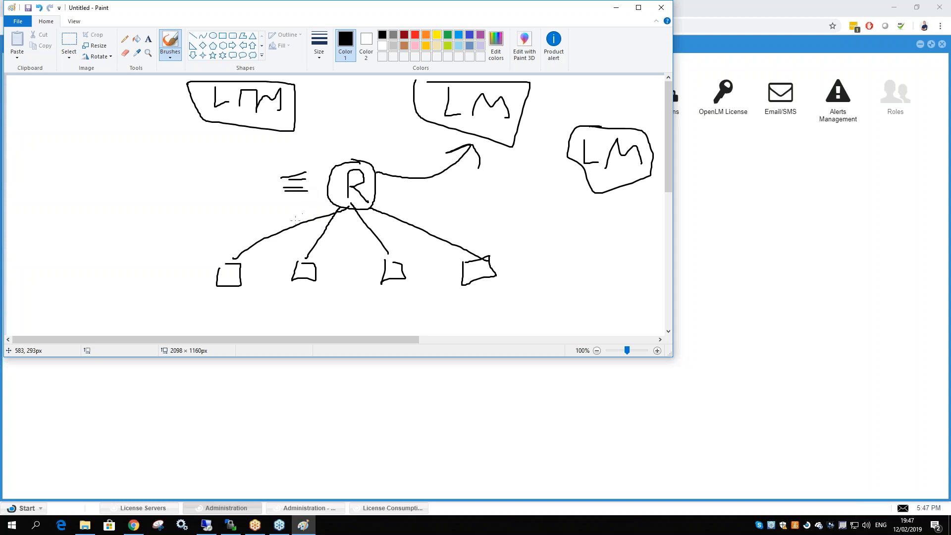
mouse_move(331, 164)
left_mouse_down()
mouse_move(254, 140)
mouse_move(289, 132)
left_mouse_up()
left_click_drag(372, 160, 563, 171)
left_click_drag(427, 140, 398, 182)
left_click_drag(389, 139, 451, 192)
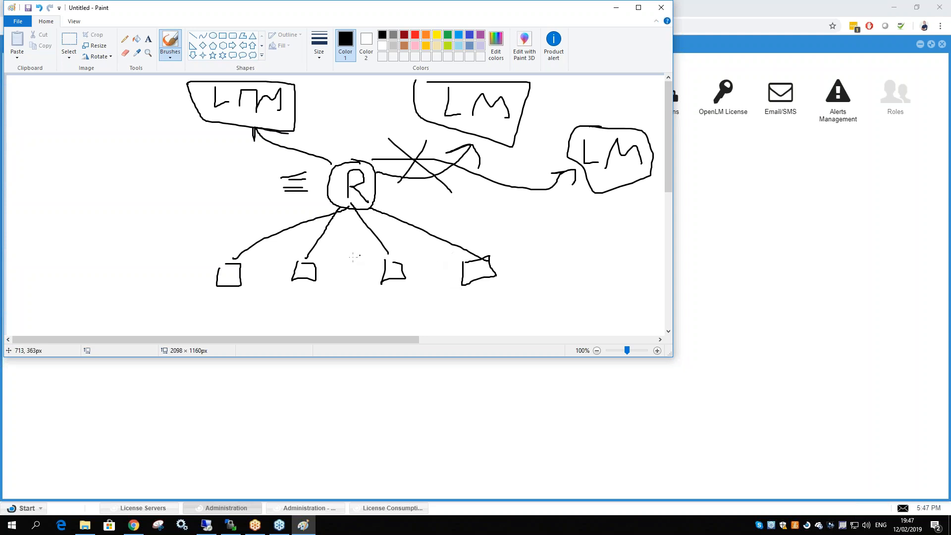
- Close Paint without saving the diagram and open Router Management in OpenLM Administration
left_click(661, 8)
left_click(353, 185)
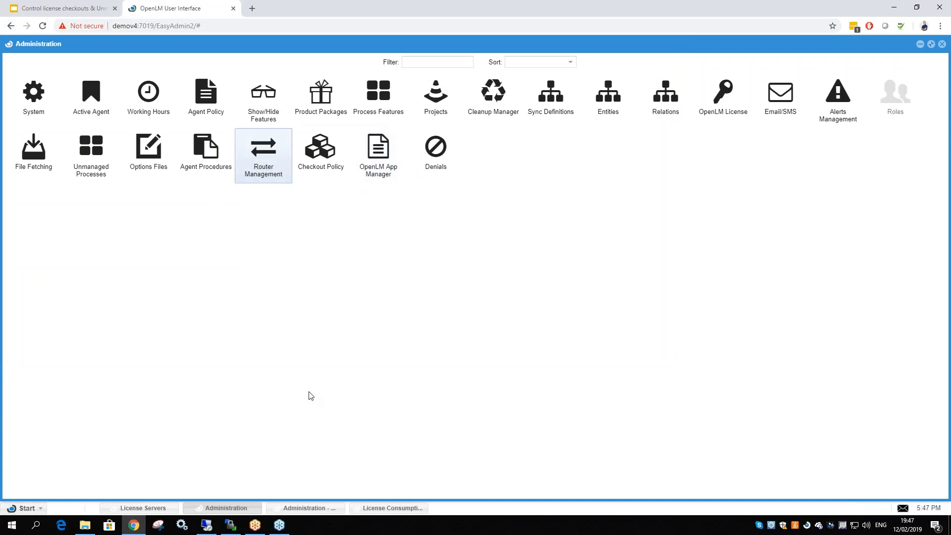
left_click(266, 161)
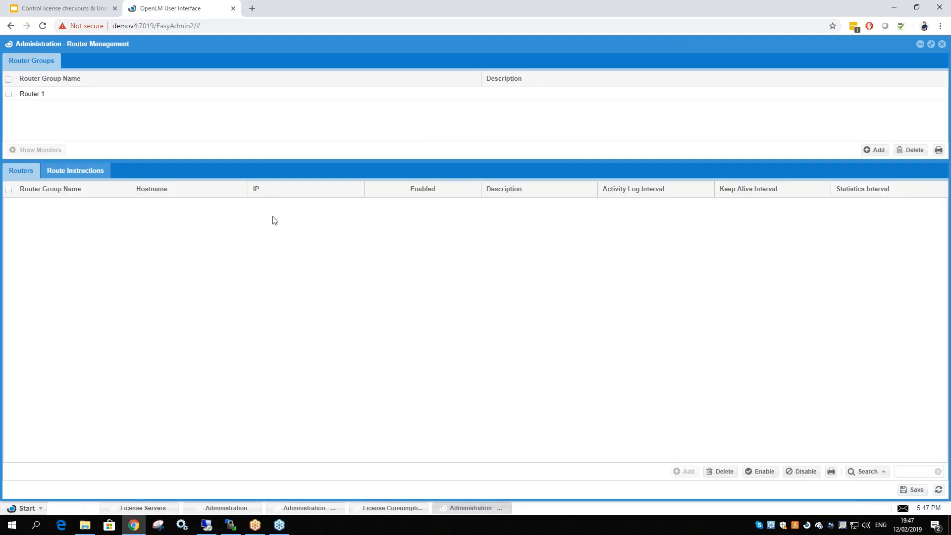
- Select the Router 1 group and examine its router entry
left_click(37, 98)
left_click(10, 94)
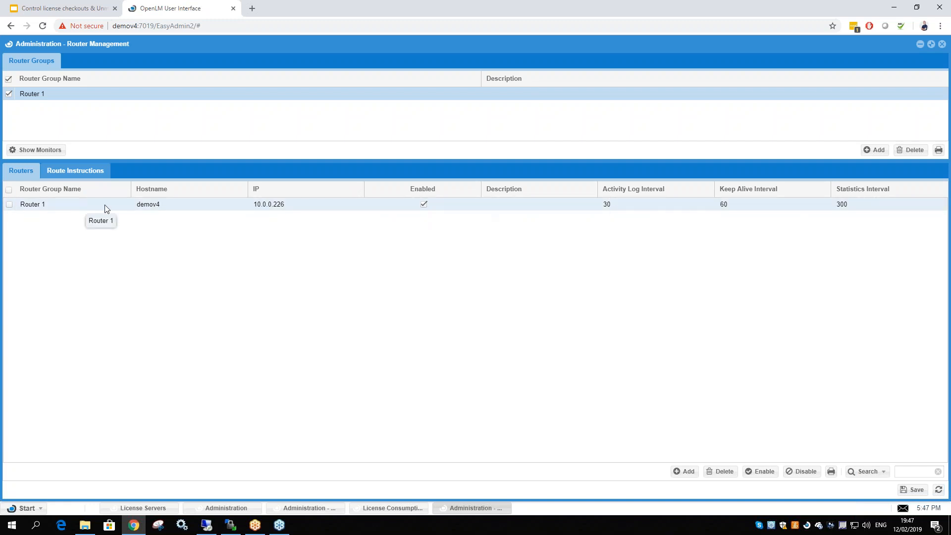
double_click(171, 204)
left_click(161, 205)
left_click(143, 236)
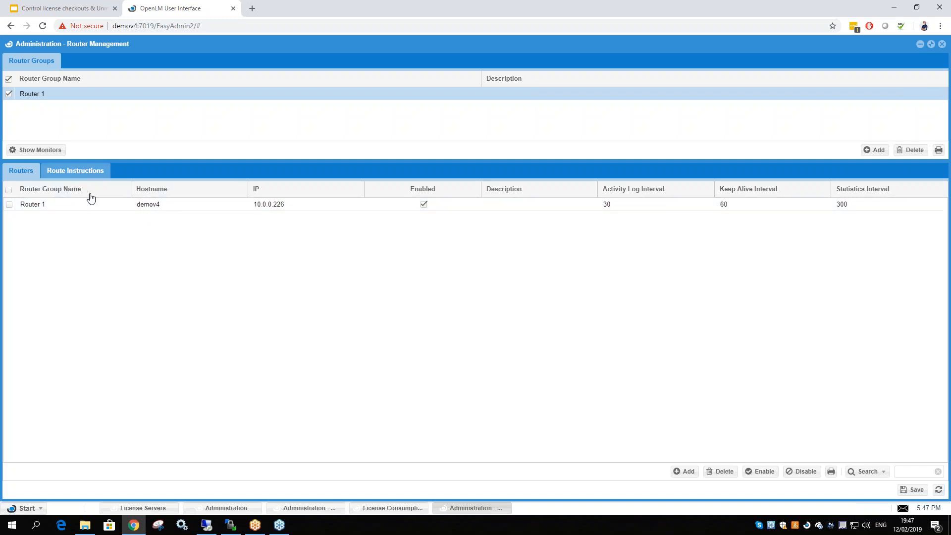
- Show the route instructions of Router 1, view the target hosts and close their dialog
left_click(78, 172)
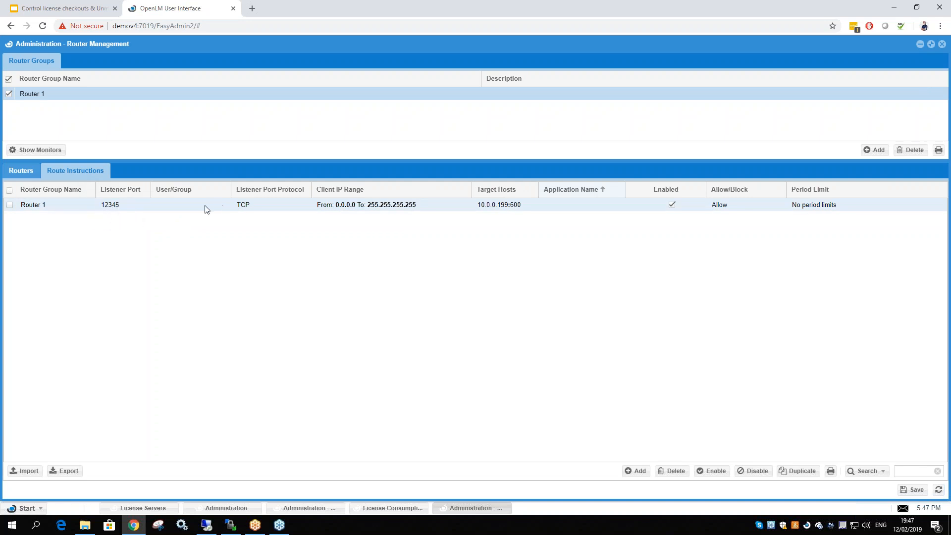
double_click(495, 206)
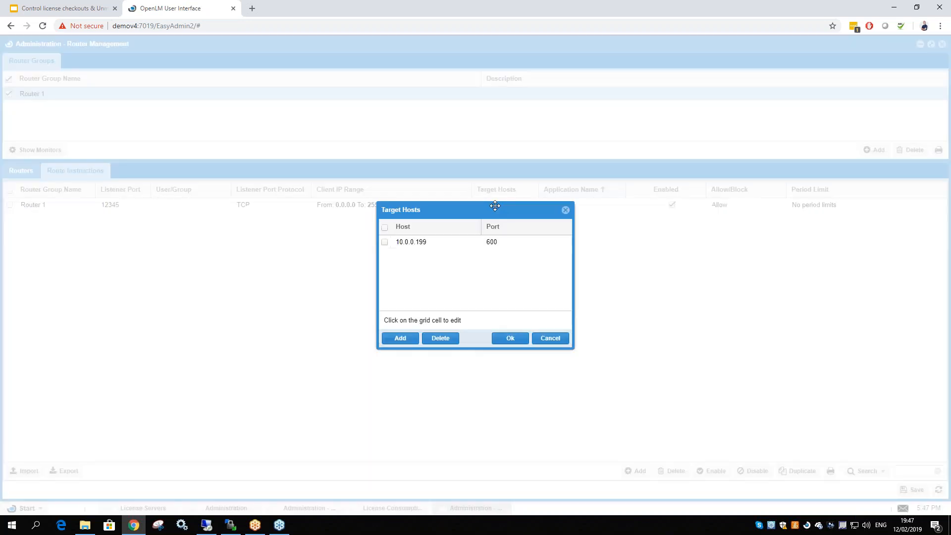
left_click(565, 210)
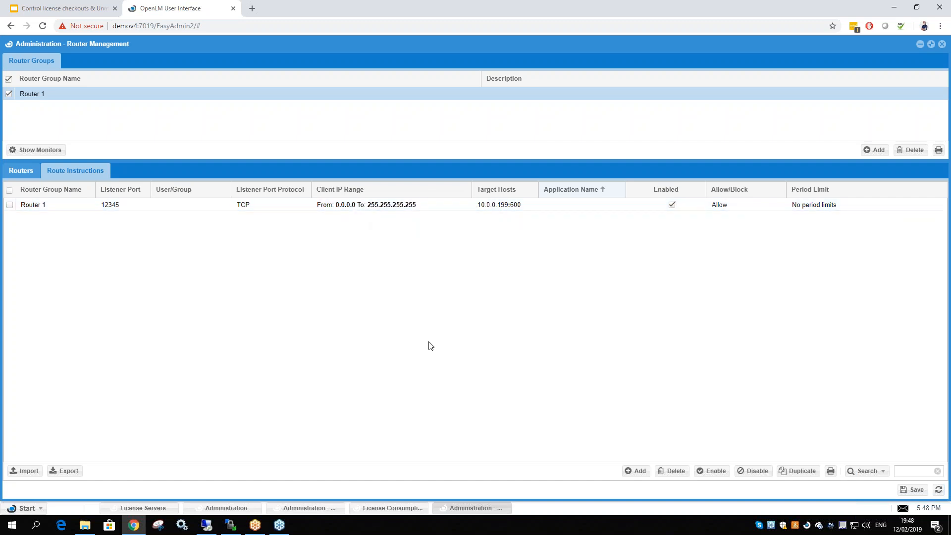
- Add a blank period limit to the Router 1 instruction, look through its start and end time choices, and cancel
left_click(812, 210)
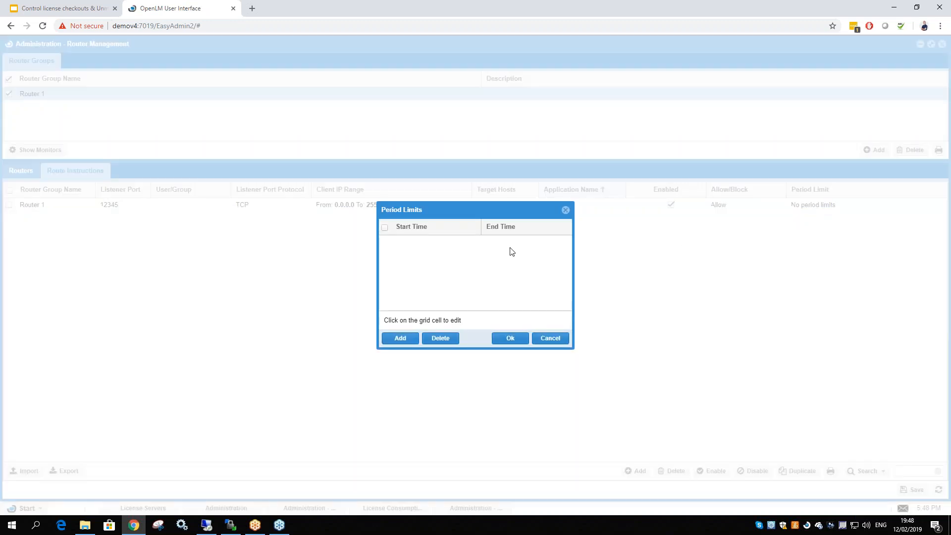
left_click(400, 338)
left_click(479, 247)
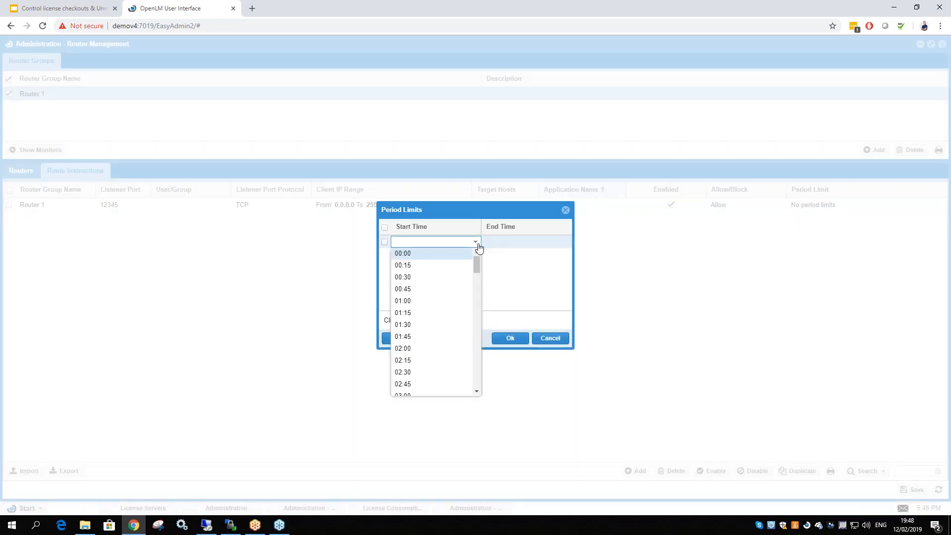
left_click(536, 238)
left_click(565, 241)
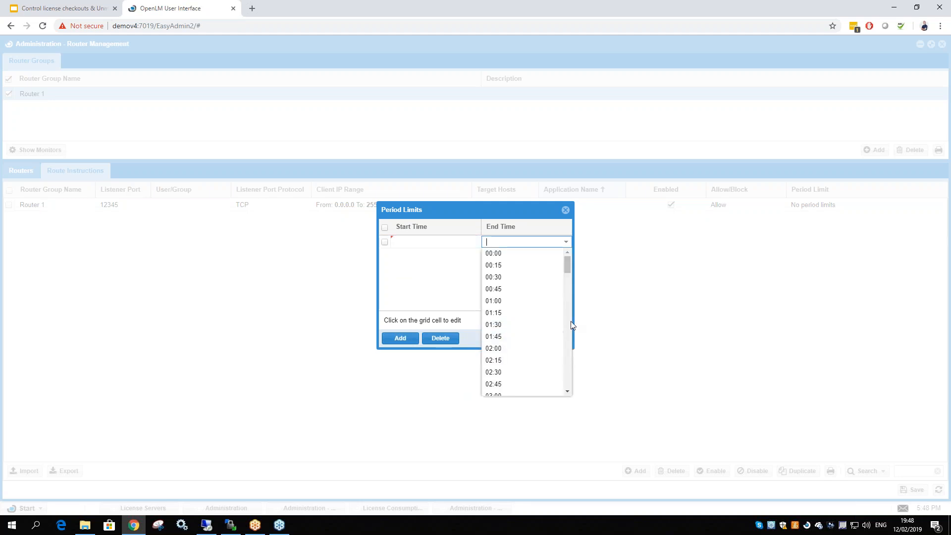
left_click(575, 327)
left_click(550, 338)
- Examine the Allow/Block choices and the User/Group and Application Name fields of the Router 1 instruction without setting them
left_click(734, 206)
left_click(779, 204)
left_click(737, 216)
left_click(627, 247)
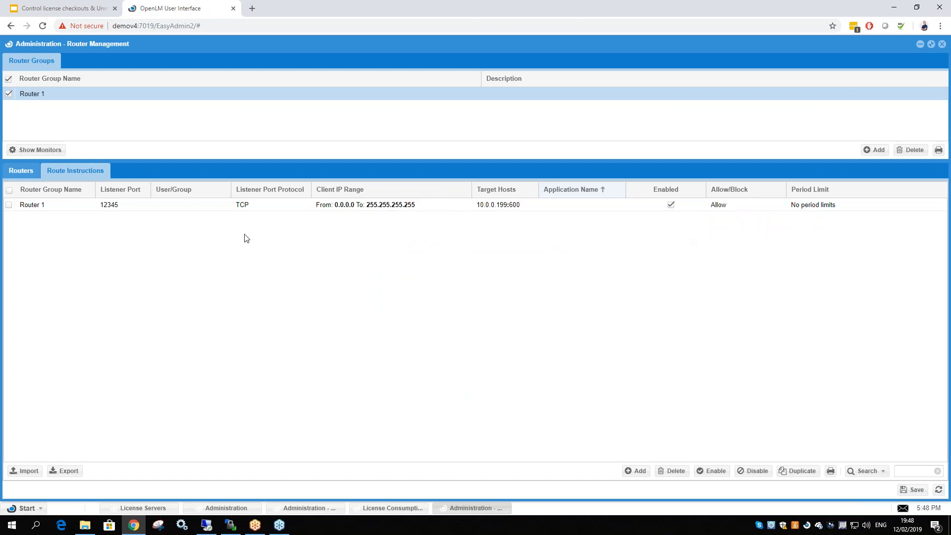
left_click(182, 205)
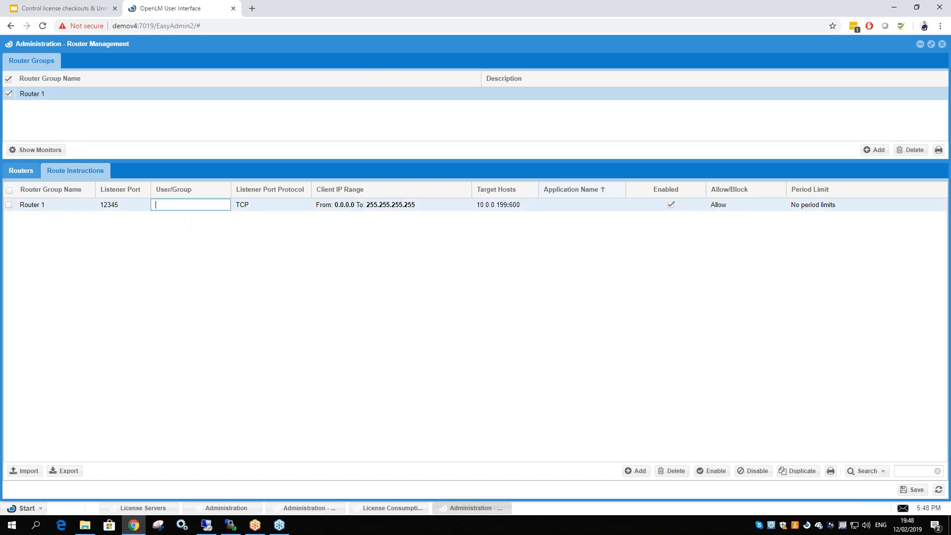
left_click(577, 207)
left_click(533, 269)
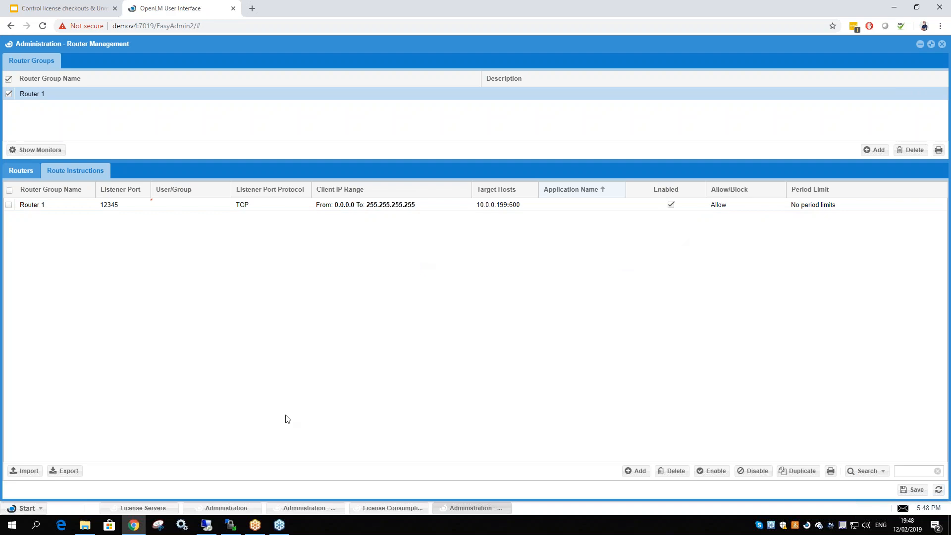
- Set the Router 1 route instruction's Allow/Block action to Deny and save the change
left_click(206, 526)
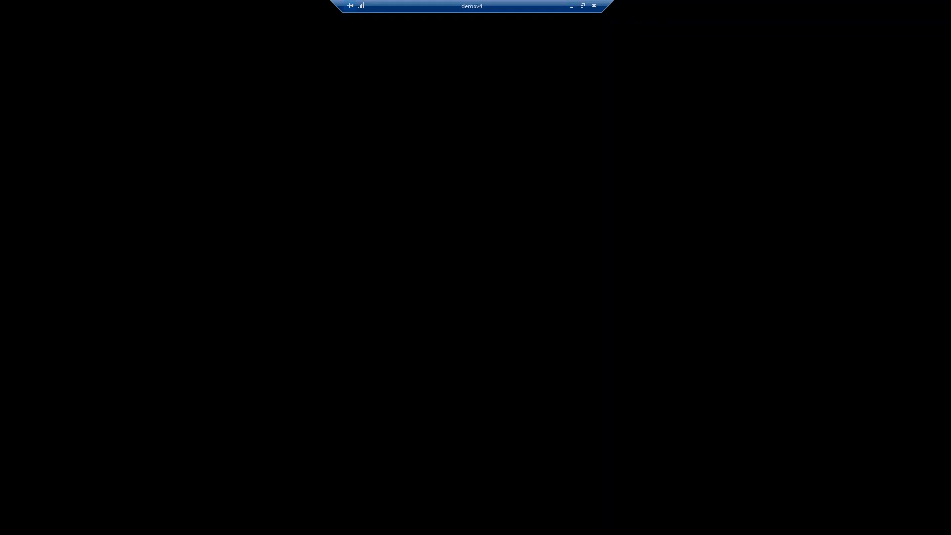
left_click(571, 7)
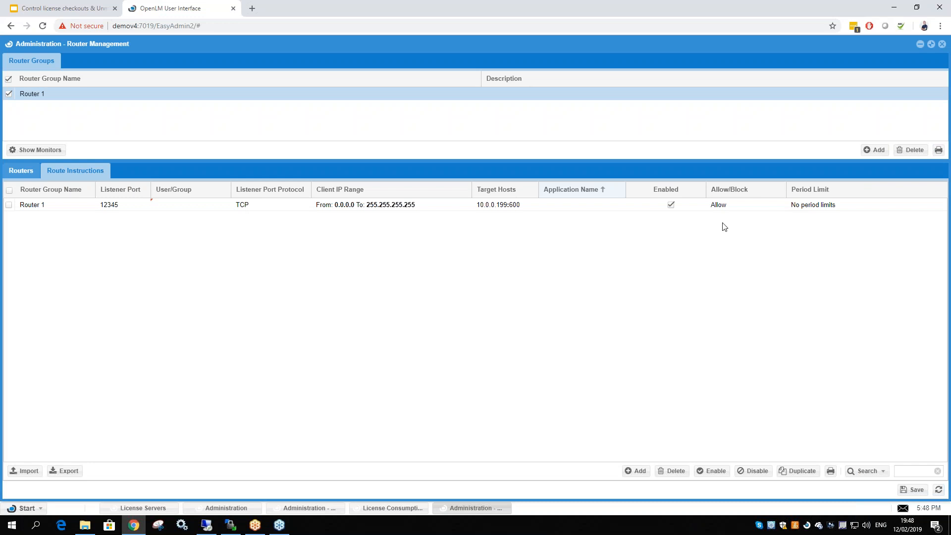
left_click(724, 205)
left_click(779, 205)
left_click(743, 228)
left_click(910, 489)
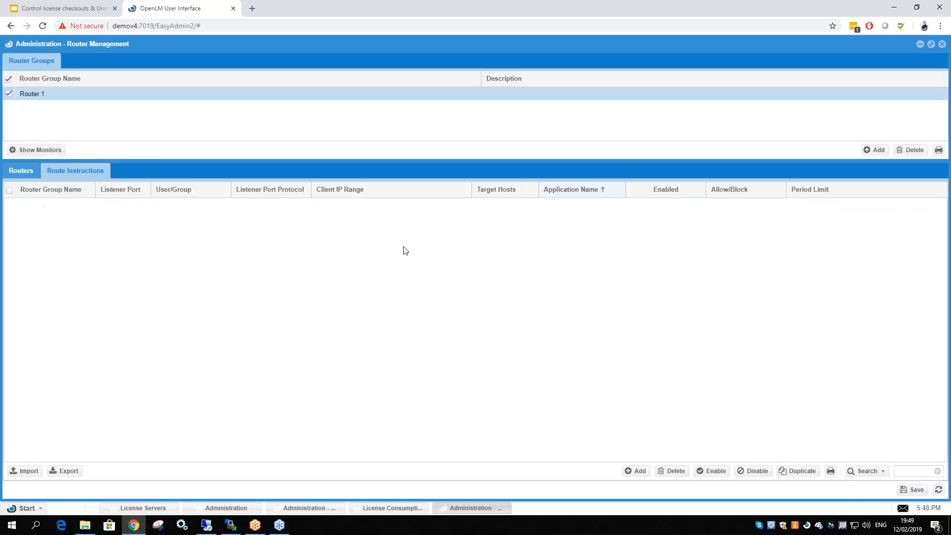
- Check the Routers list, return to the route instructions and save the router settings again
left_click(22, 171)
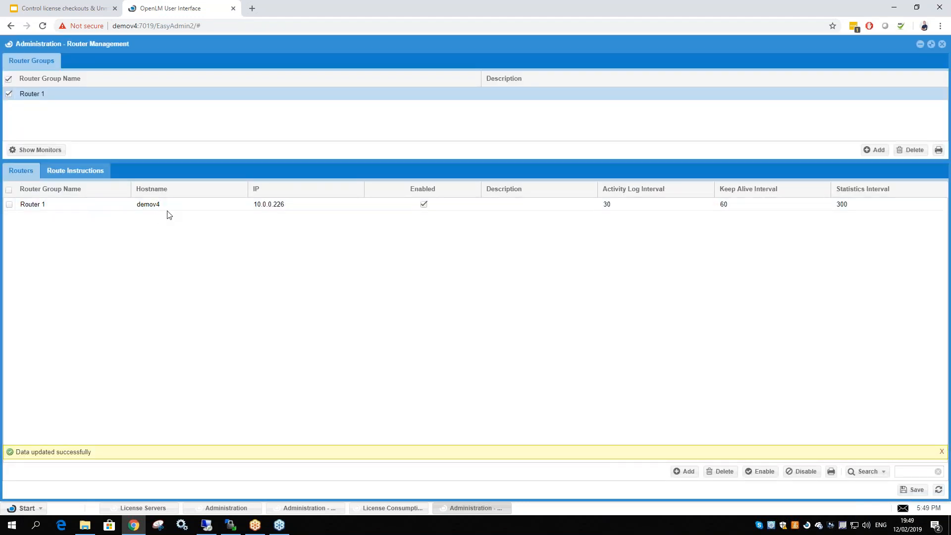
left_click(89, 173)
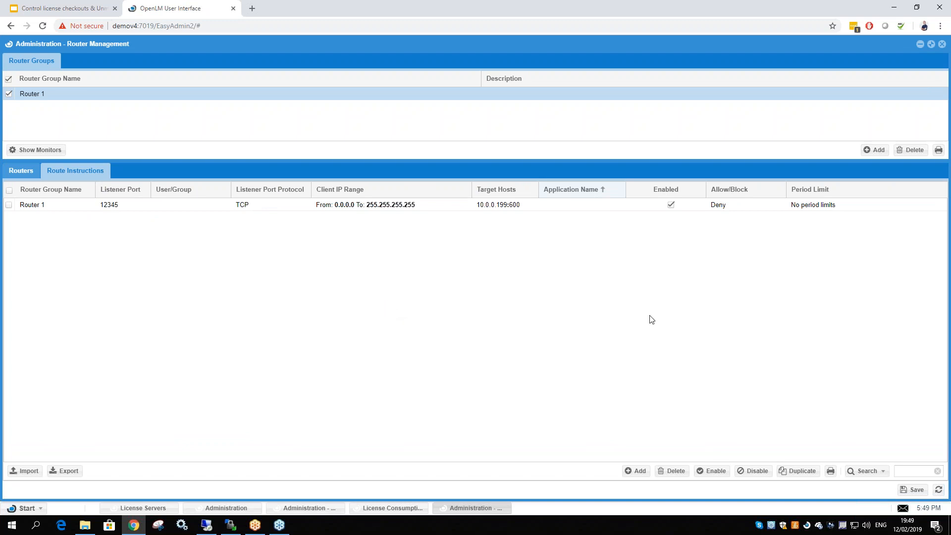
left_click(912, 489)
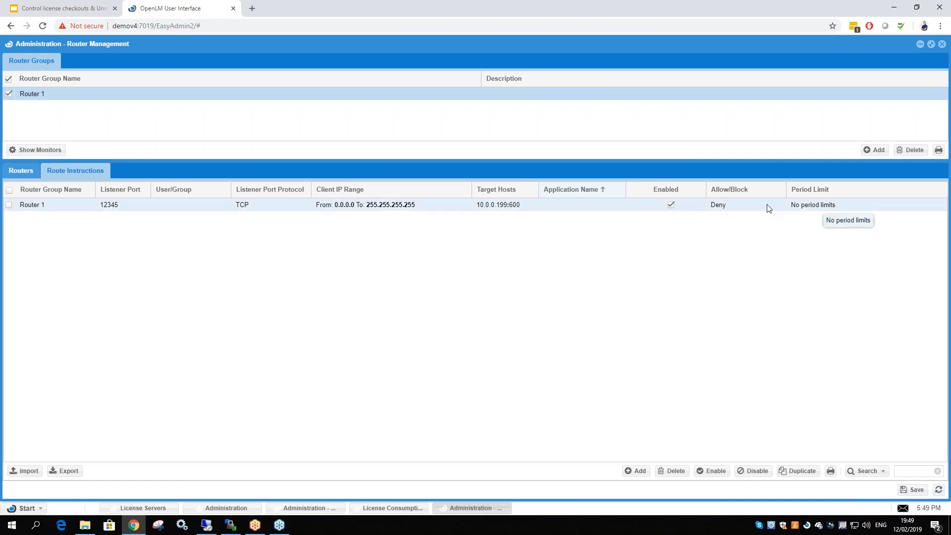
- Switch to the demov4 remote desktop, launch AutoCAD 2017 to test the Deny rule, and move the FlexNet License Finder clear of the splash screen
left_click(207, 524)
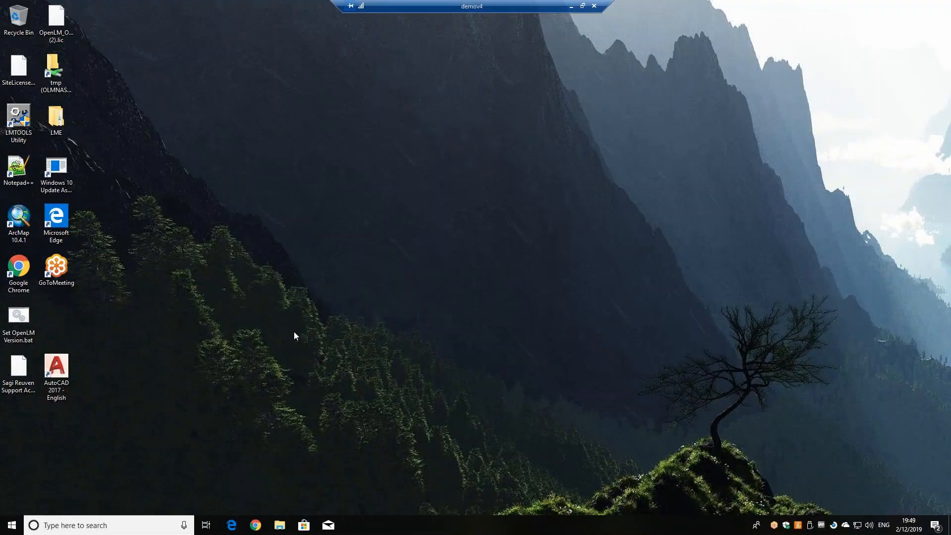
left_click(65, 372)
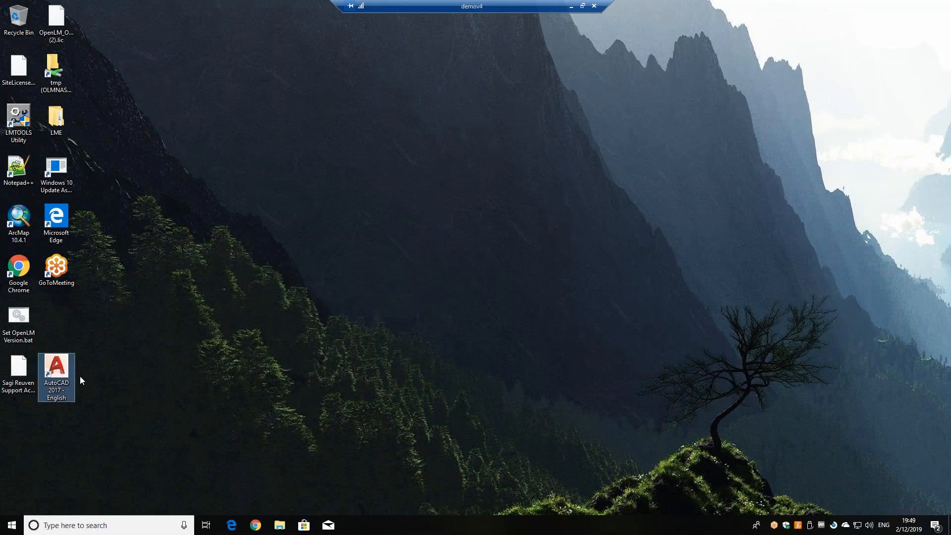
double_click(59, 367)
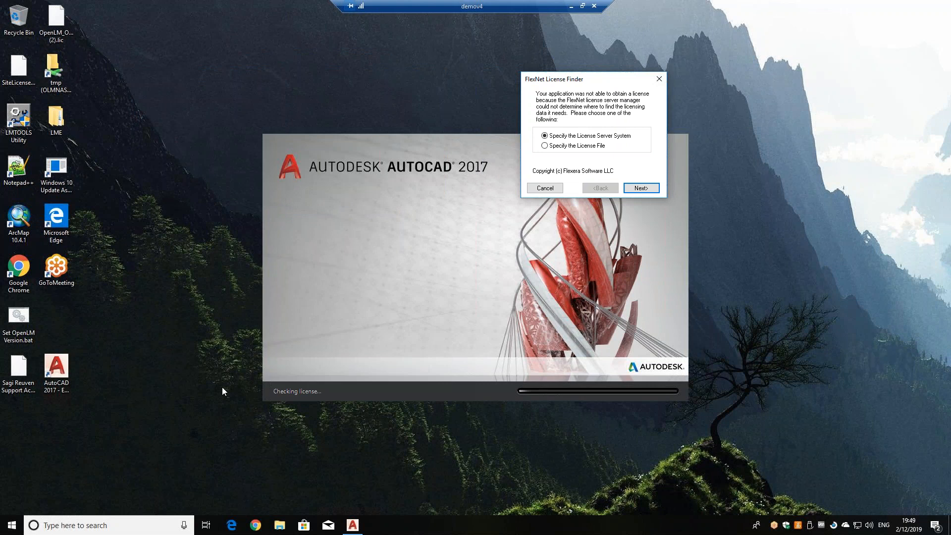
left_click_drag(568, 79, 151, 135)
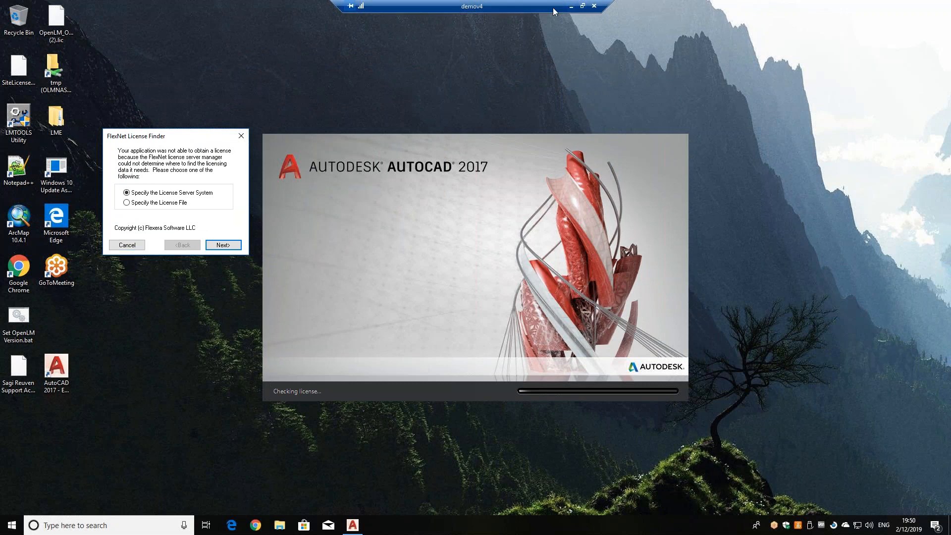
left_click(571, 6)
- Set the Router 1 route instruction's Allow/Block action to Allow and save the router settings
left_click(738, 205)
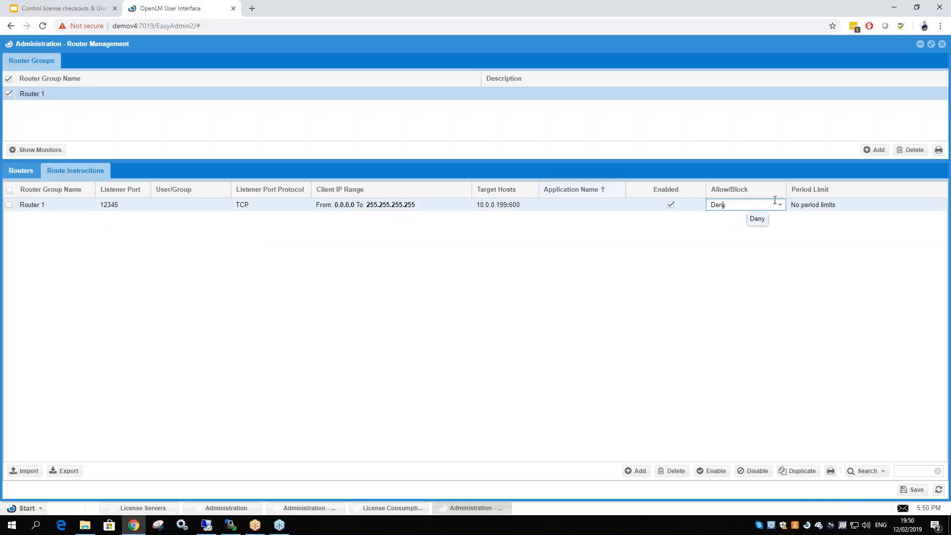
left_click(779, 205)
left_click(720, 216)
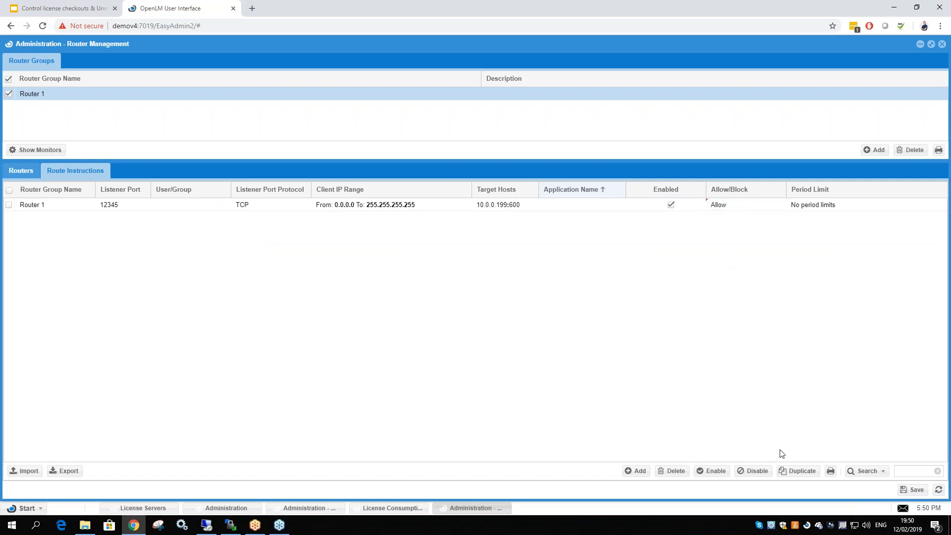
left_click(912, 489)
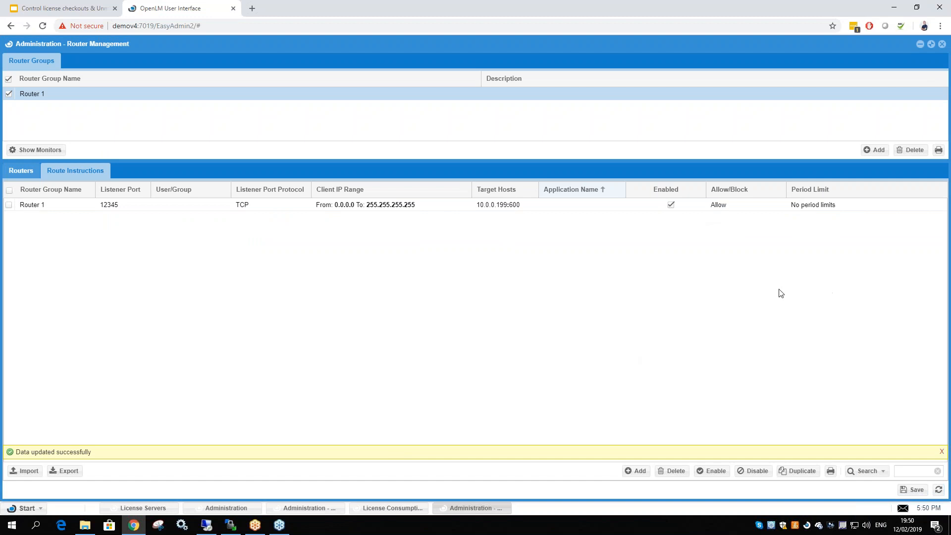
- Open the Workstations list from the license servers view, examine the demov4 workstation's agent version, online status and idle time, and close the list
left_click(150, 508)
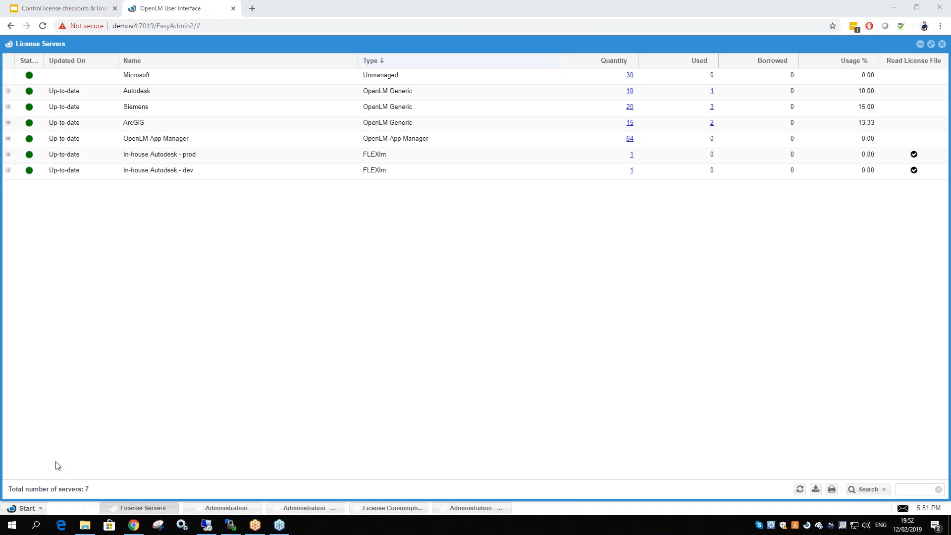
left_click(18, 514)
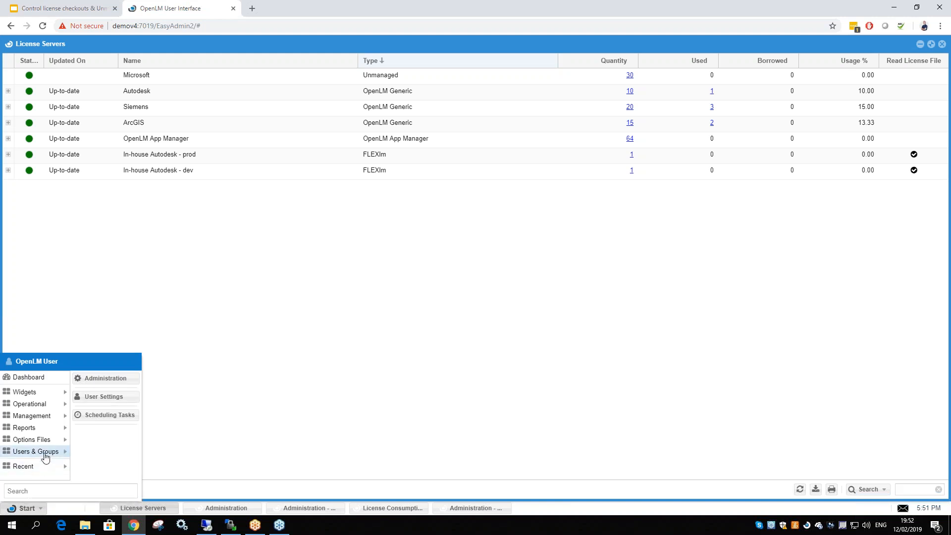
mouse_move(44, 454)
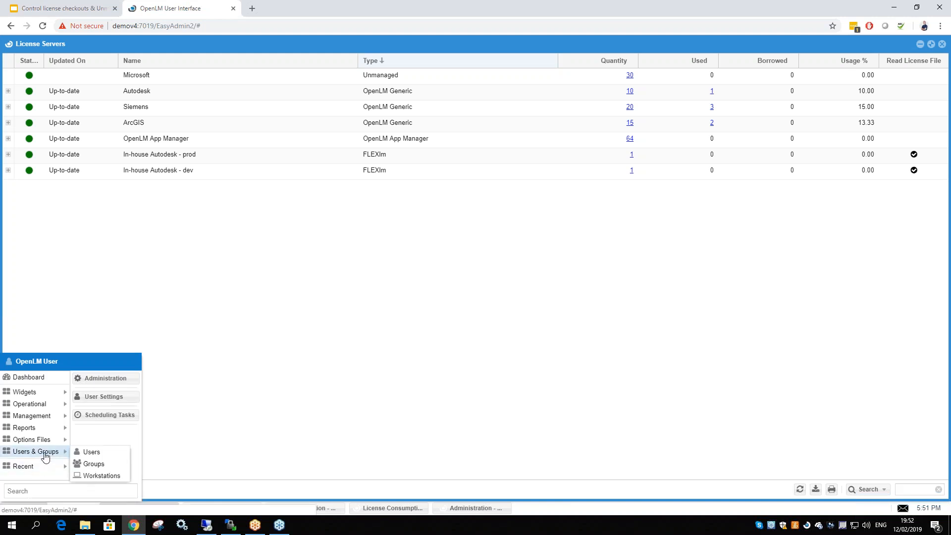
left_click(102, 475)
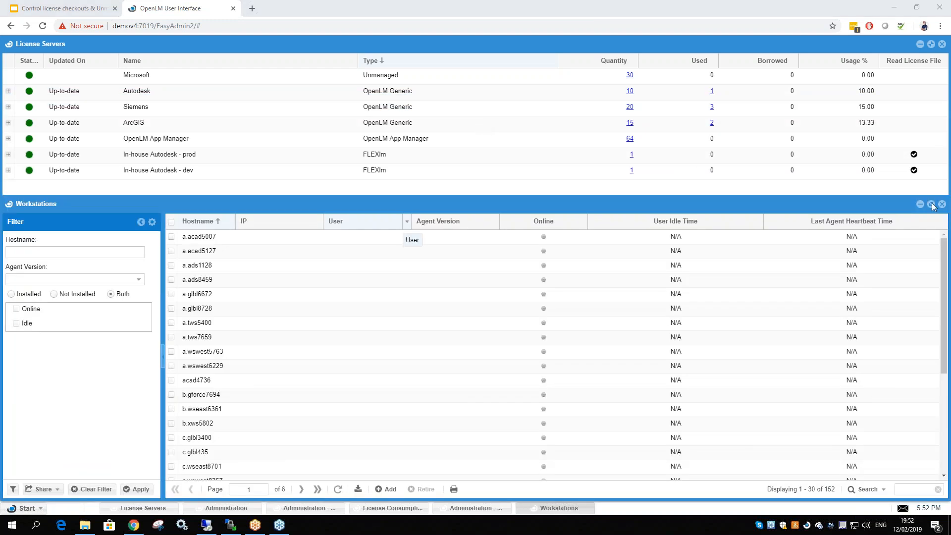
scroll(438, 252, "down", 5)
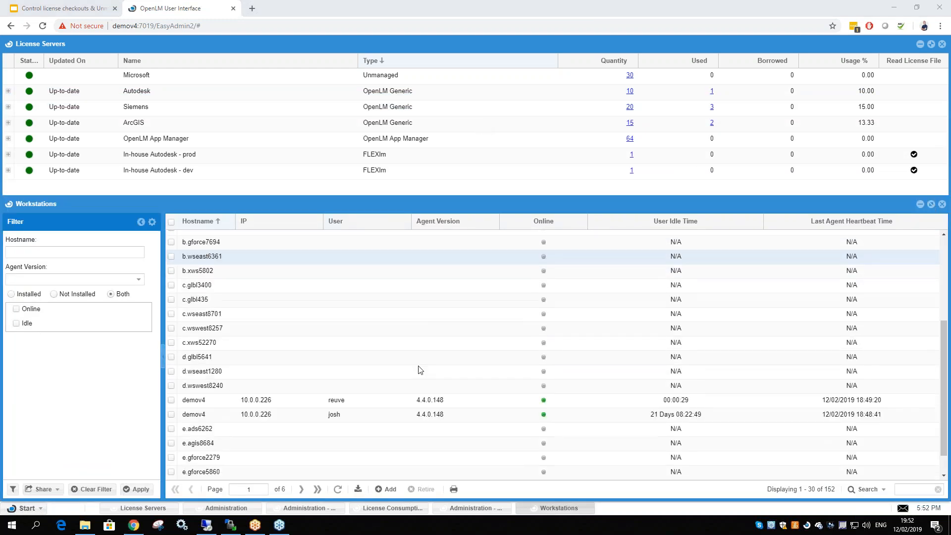
scroll(421, 371, "down", 1)
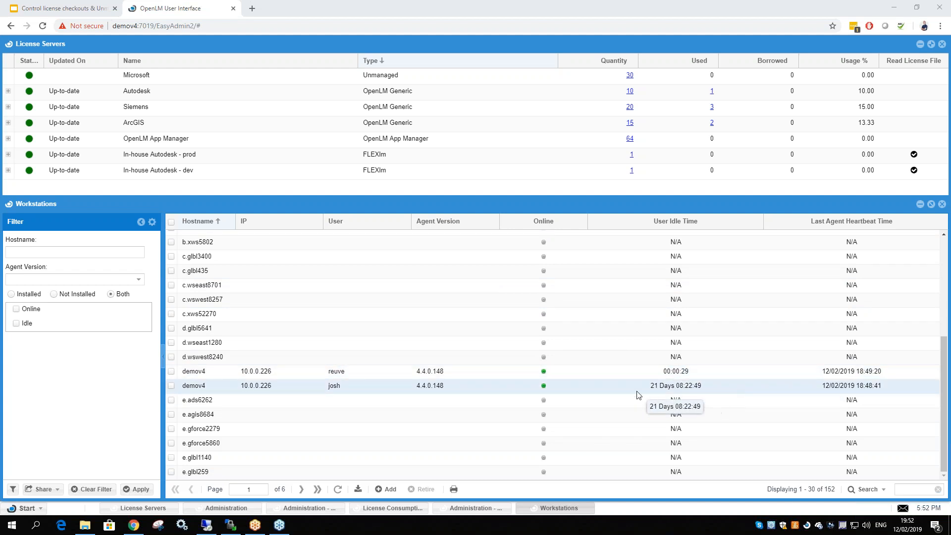
scroll(632, 393, "up", 3)
scroll(632, 392, "up", 1)
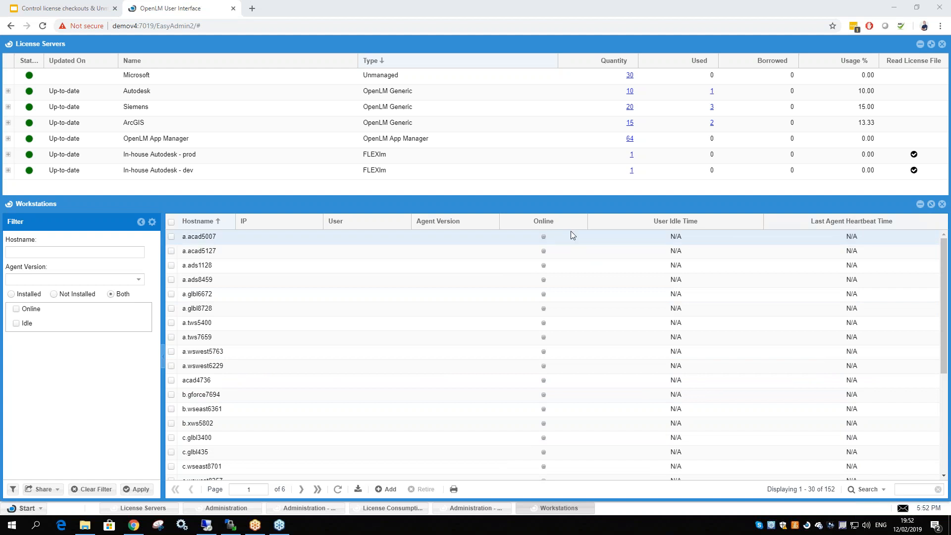
scroll(935, 273, "down", 3)
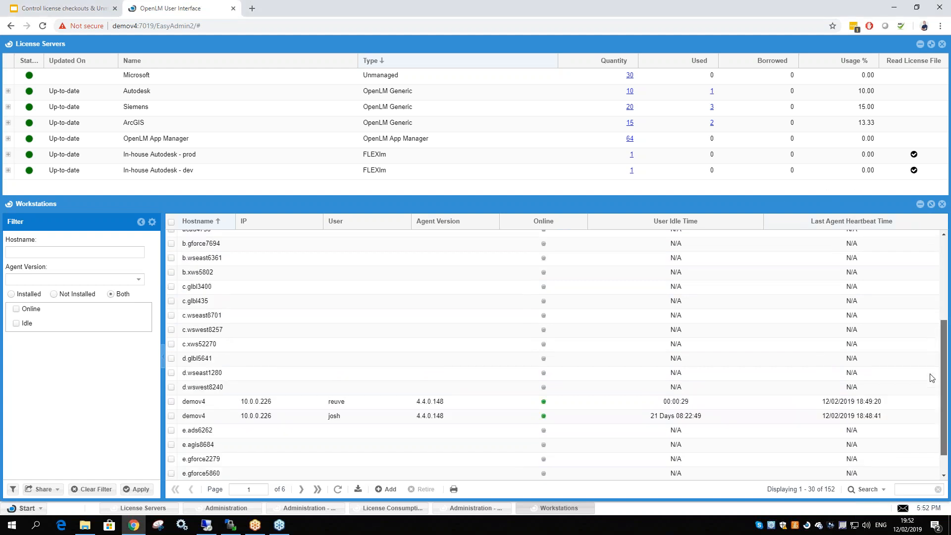
left_click(941, 204)
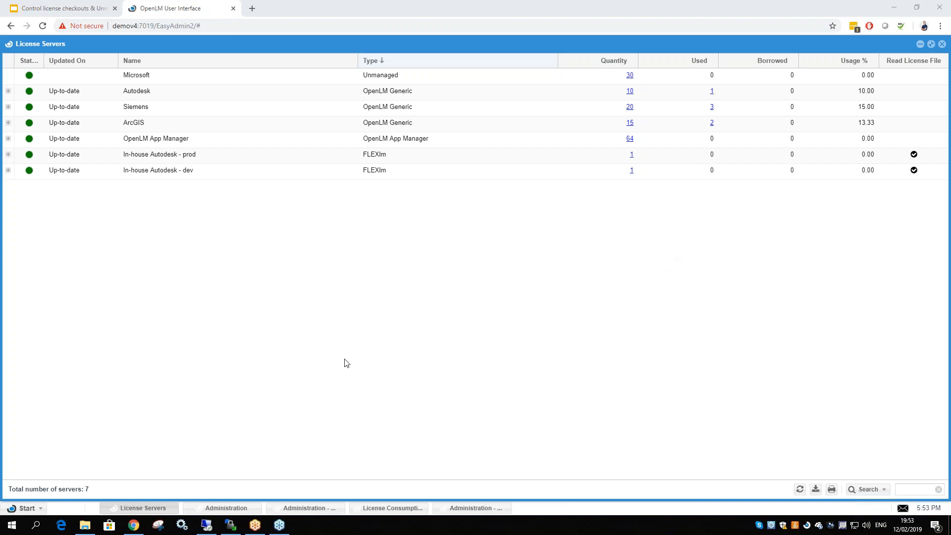
- Check AutoCAD's license request on the remote desktop and look up the OpenLM Broker service in Windows Services
left_click(207, 525)
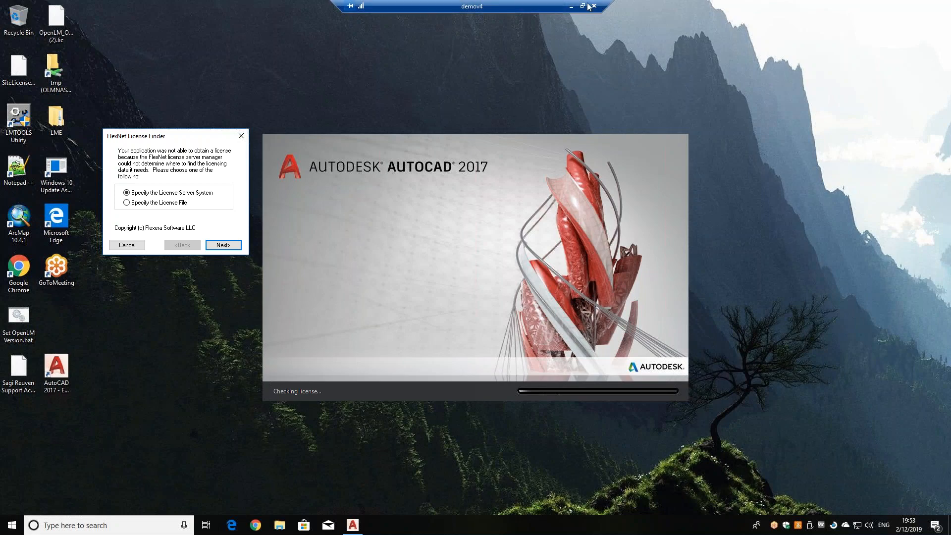
left_click(571, 6)
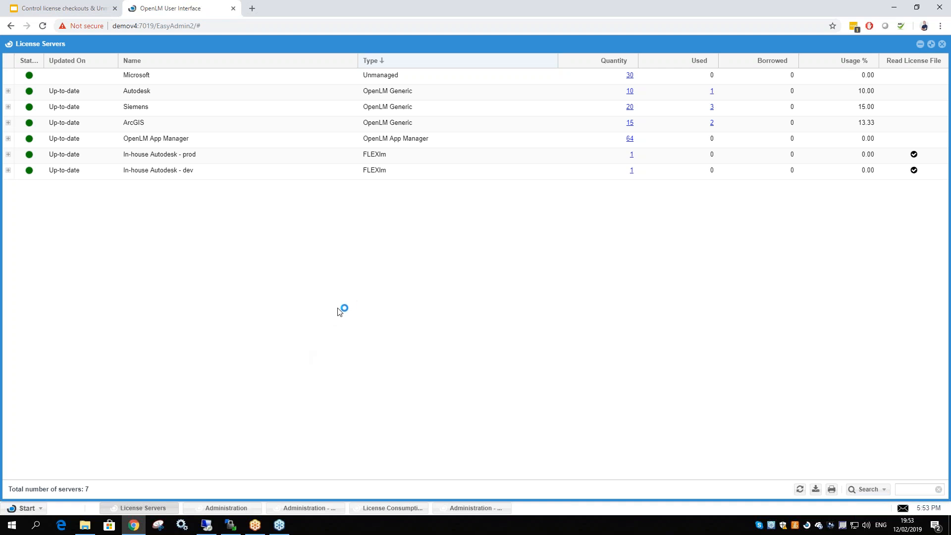
type("op")
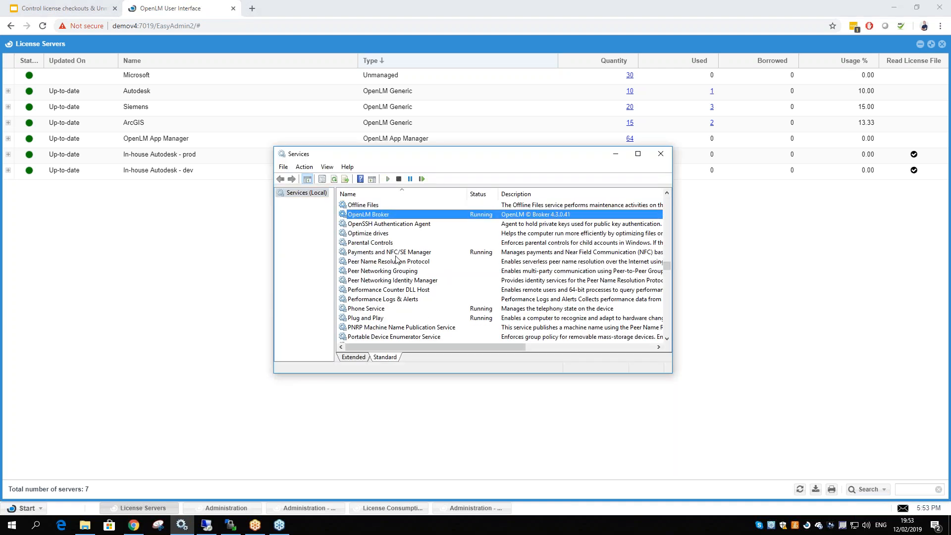
scroll(391, 245, "up", 1)
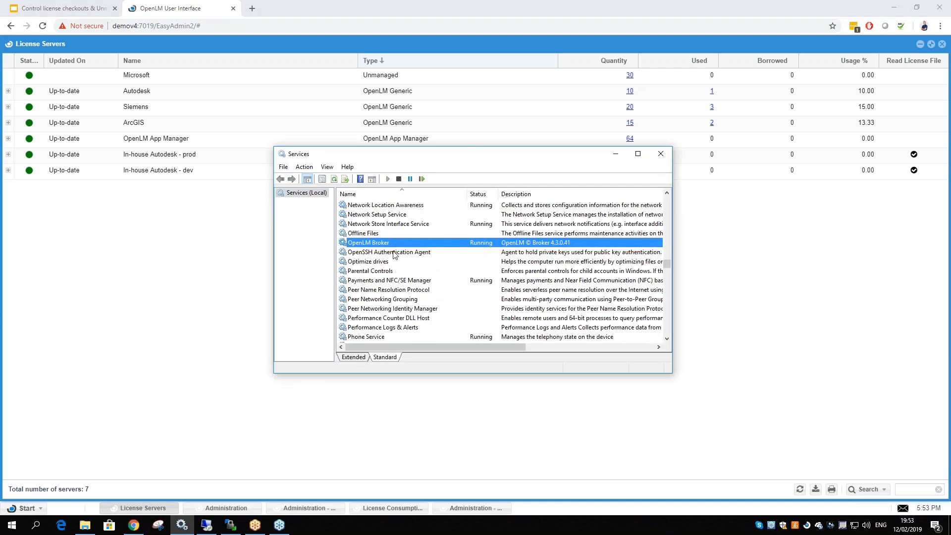
left_click(661, 153)
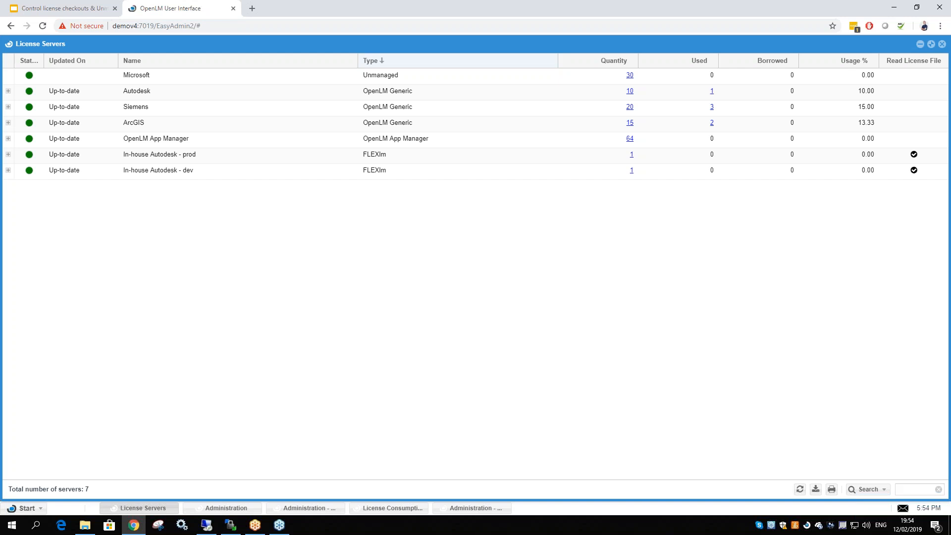
- Present the OpenLM architecture slide in Google Slides, exit the presentation, and return to the OpenLM license servers view
left_click(52, 7)
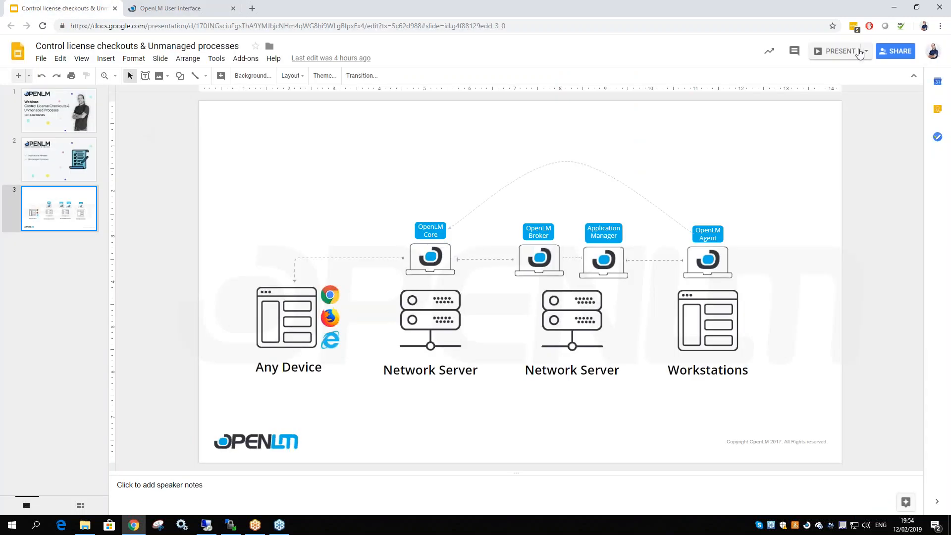
left_click(859, 53)
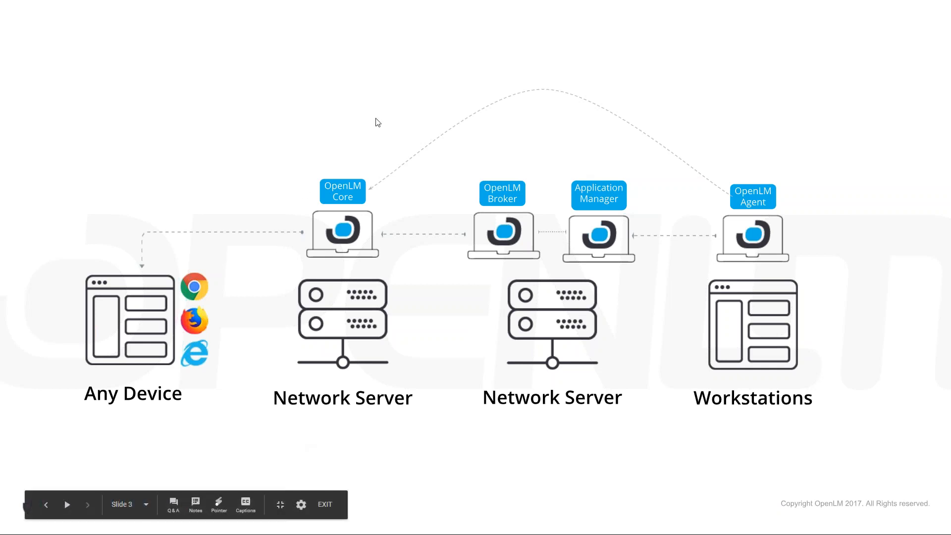
key("Escape")
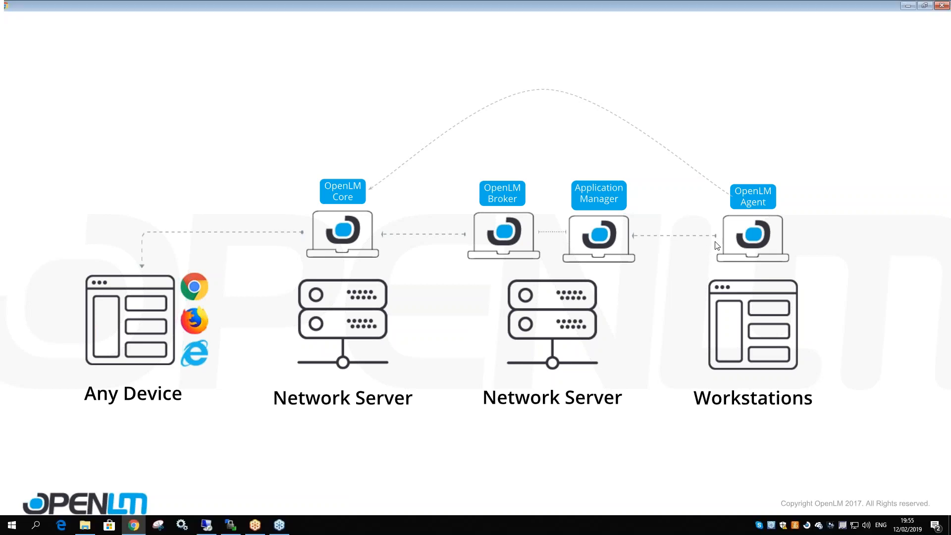
left_click(178, 7)
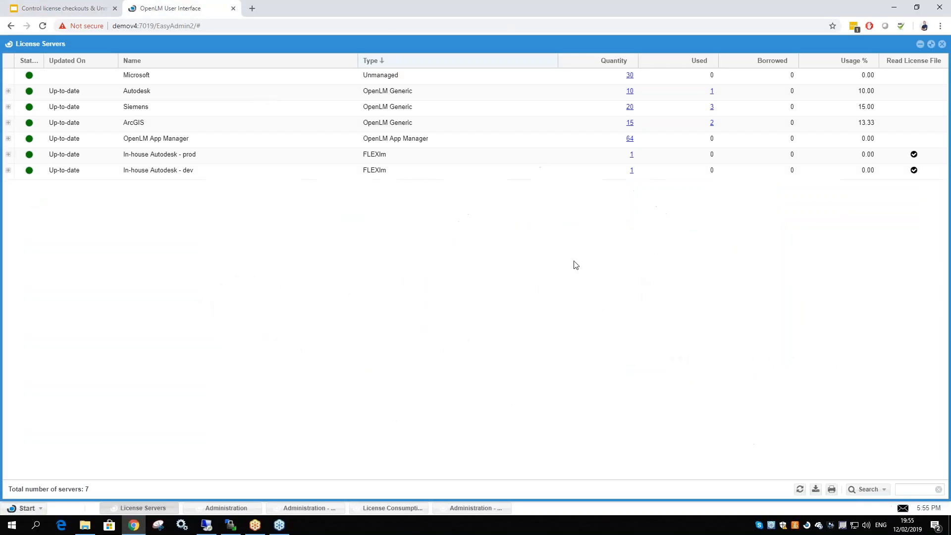